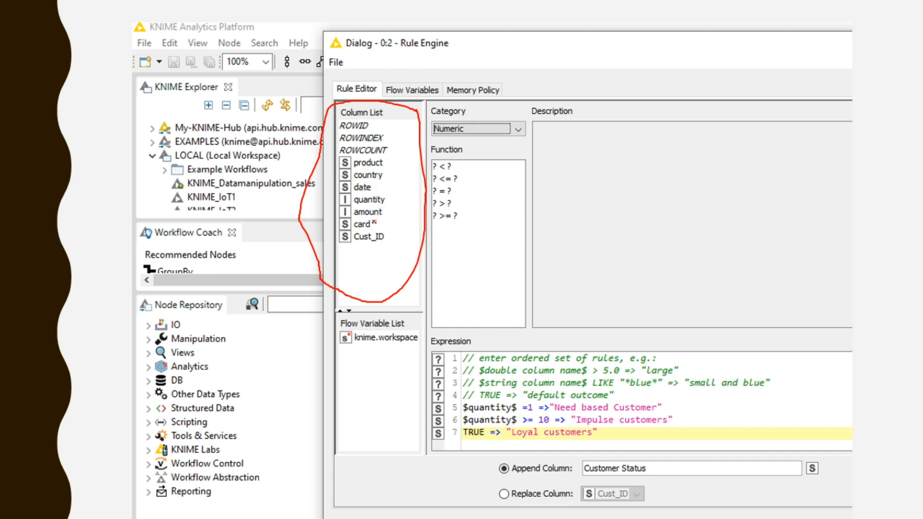
pyautogui.moveTo(394, 161)
pyautogui.mouseDown()
pyautogui.moveTo(394, 243)
pyautogui.moveTo(400, 234)
pyautogui.mouseUp()
pyautogui.moveTo(434, 115)
pyautogui.mouseDown()
pyautogui.moveTo(452, 121)
pyautogui.moveTo(474, 107)
pyautogui.mouseUp()
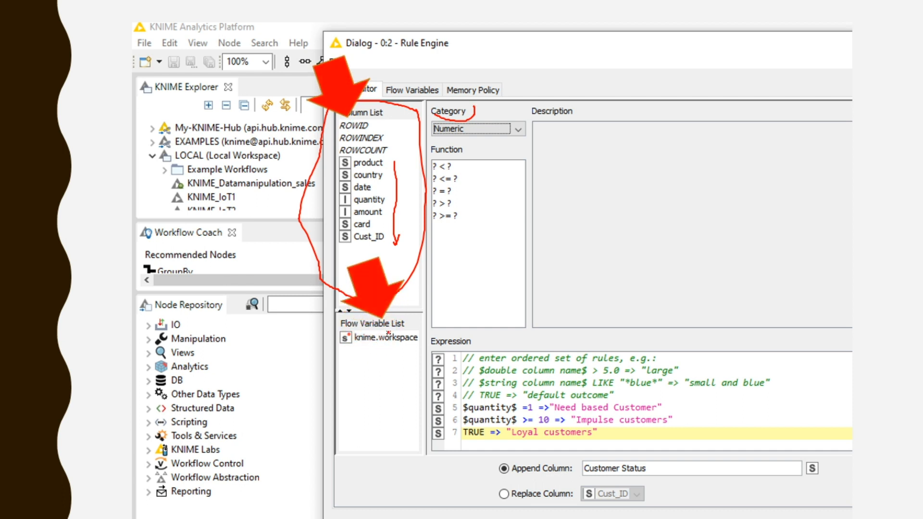
pyautogui.moveTo(344, 349)
pyautogui.mouseDown()
pyautogui.moveTo(380, 358)
pyautogui.moveTo(417, 351)
pyautogui.moveTo(422, 337)
pyautogui.moveTo(364, 329)
pyautogui.moveTo(345, 333)
pyautogui.moveTo(341, 352)
pyautogui.mouseUp()
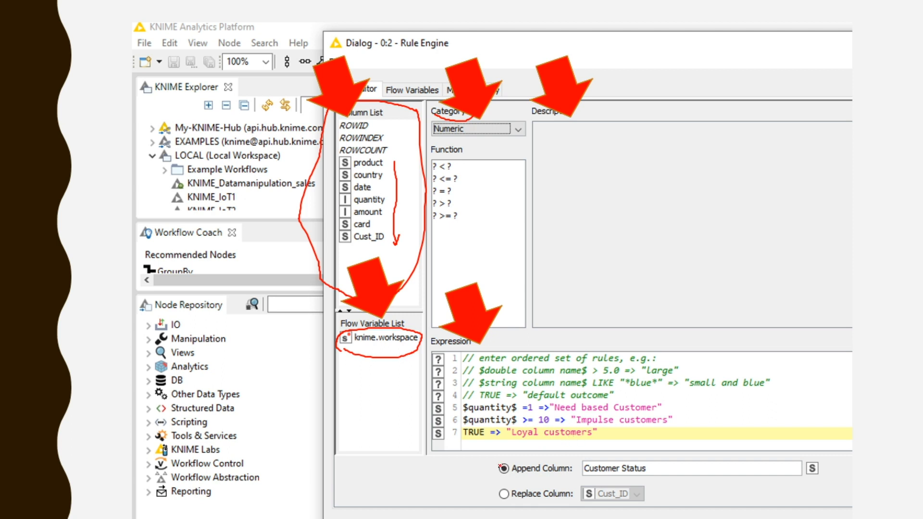
pyautogui.moveTo(499, 466)
pyautogui.mouseDown()
pyautogui.moveTo(486, 488)
pyautogui.moveTo(502, 505)
pyautogui.mouseUp()
pyautogui.moveTo(600, 478); pyautogui.dragTo(638, 479)
pyautogui.moveTo(503, 498); pyautogui.dragTo(527, 486)
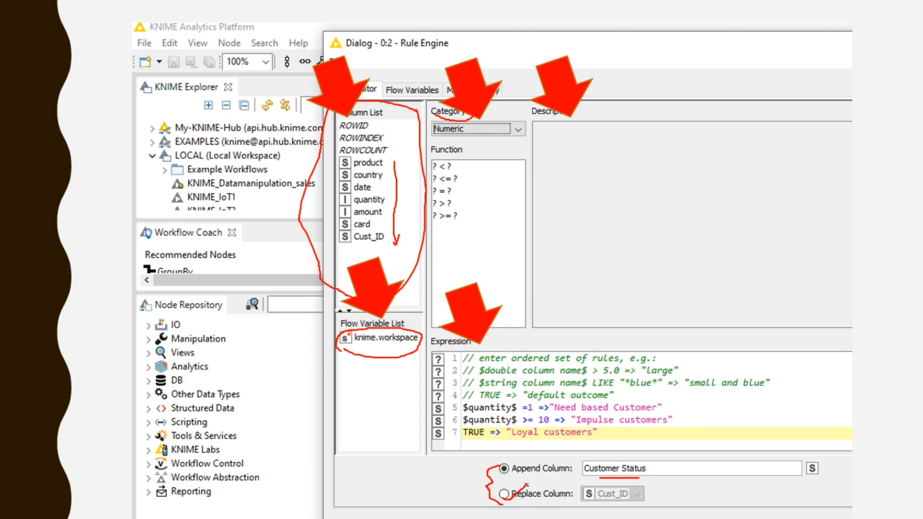
pyautogui.moveTo(591, 504); pyautogui.dragTo(625, 506)
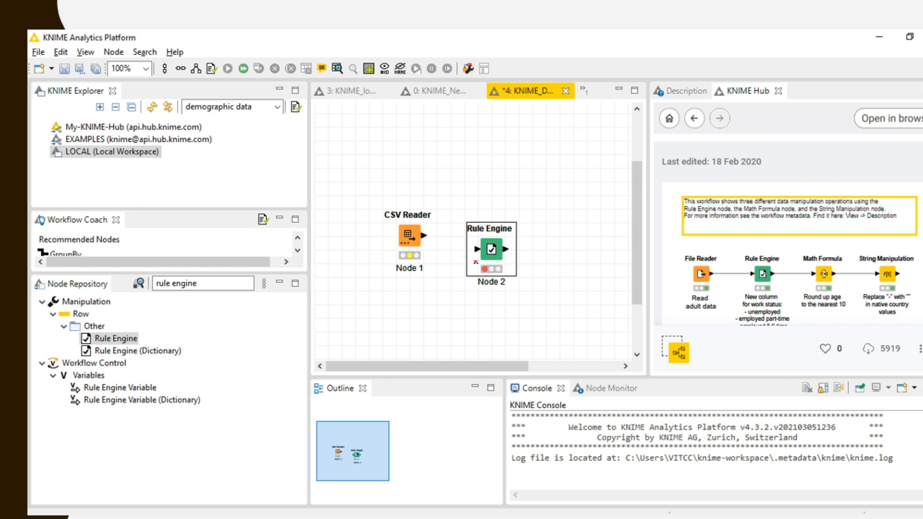
pyautogui.rightClick(478, 250)
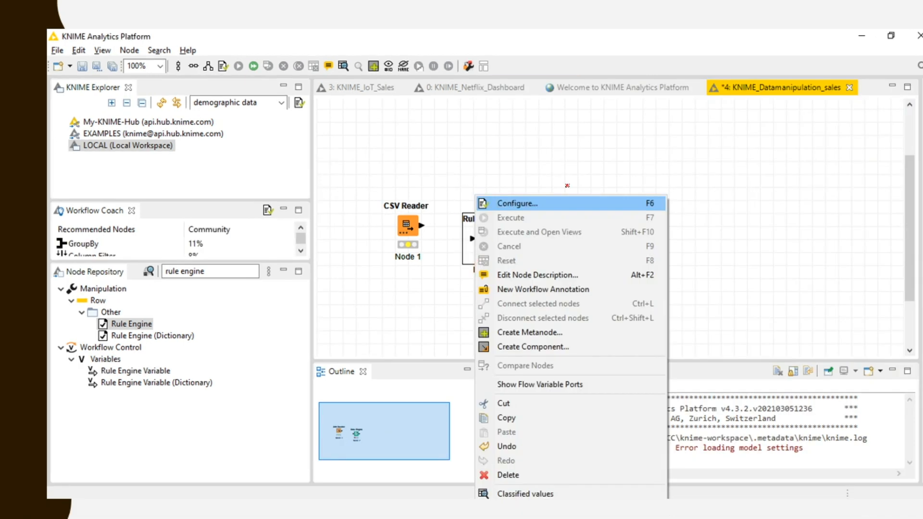
pyautogui.press('Right')
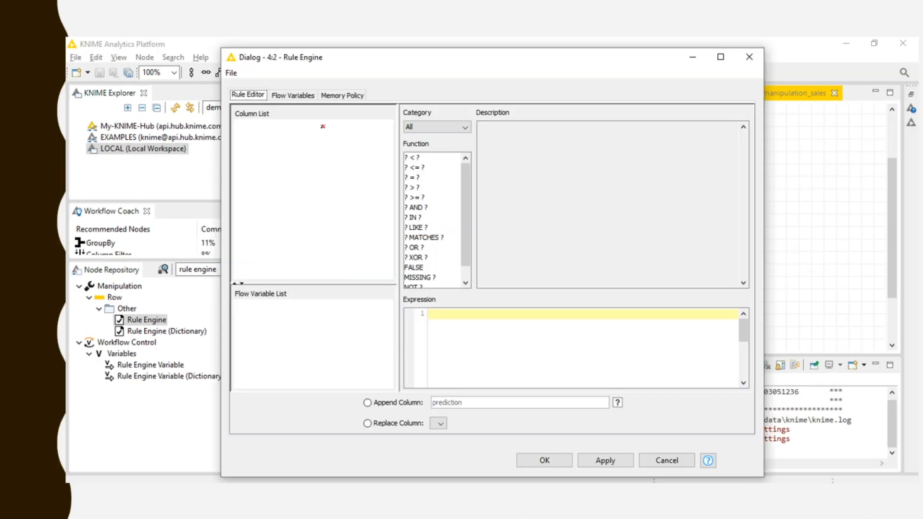
pyautogui.press('Right')
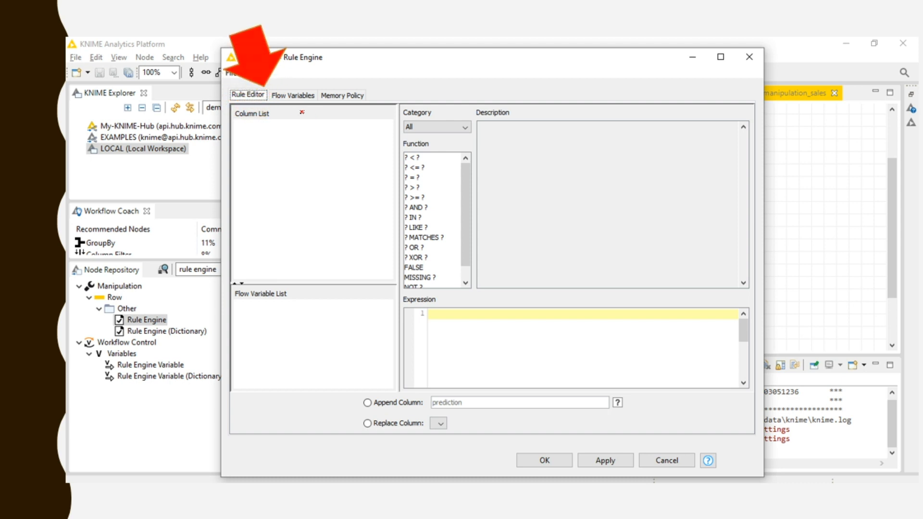
pyautogui.moveTo(287, 111)
pyautogui.mouseDown()
pyautogui.moveTo(225, 114)
pyautogui.moveTo(217, 241)
pyautogui.moveTo(226, 264)
pyautogui.moveTo(255, 278)
pyautogui.moveTo(295, 277)
pyautogui.moveTo(308, 258)
pyautogui.moveTo(302, 140)
pyautogui.moveTo(286, 112)
pyautogui.mouseUp()
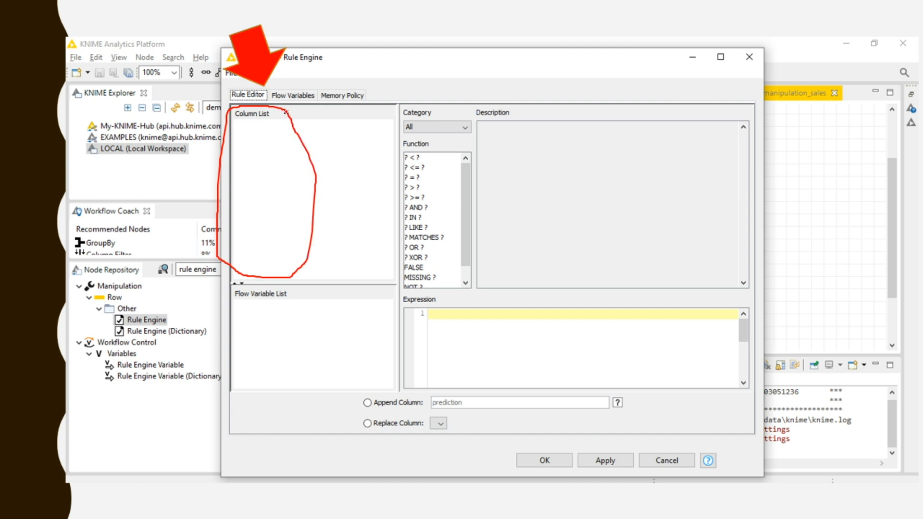
pyautogui.press('Right')
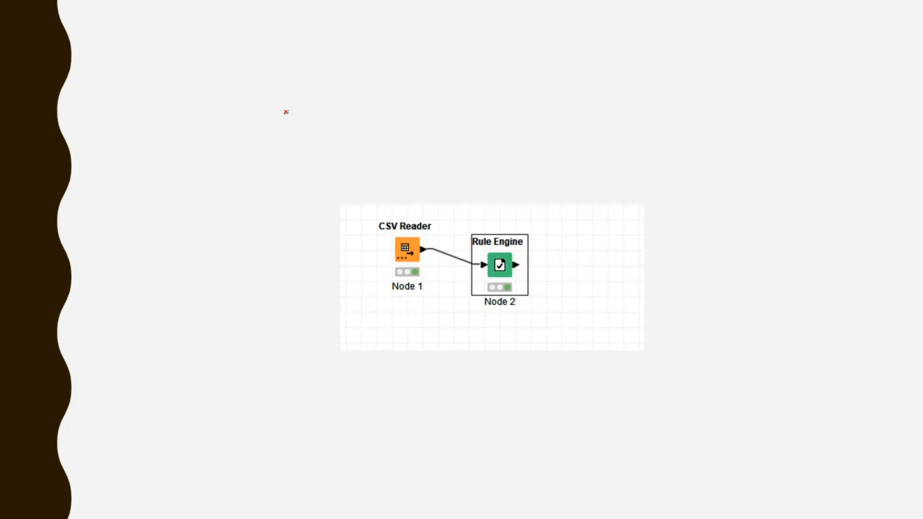
pyautogui.moveTo(434, 224)
pyautogui.mouseDown()
pyautogui.moveTo(434, 208)
pyautogui.moveTo(368, 210)
pyautogui.moveTo(364, 266)
pyautogui.moveTo(403, 318)
pyautogui.moveTo(454, 274)
pyautogui.moveTo(480, 273)
pyautogui.mouseUp()
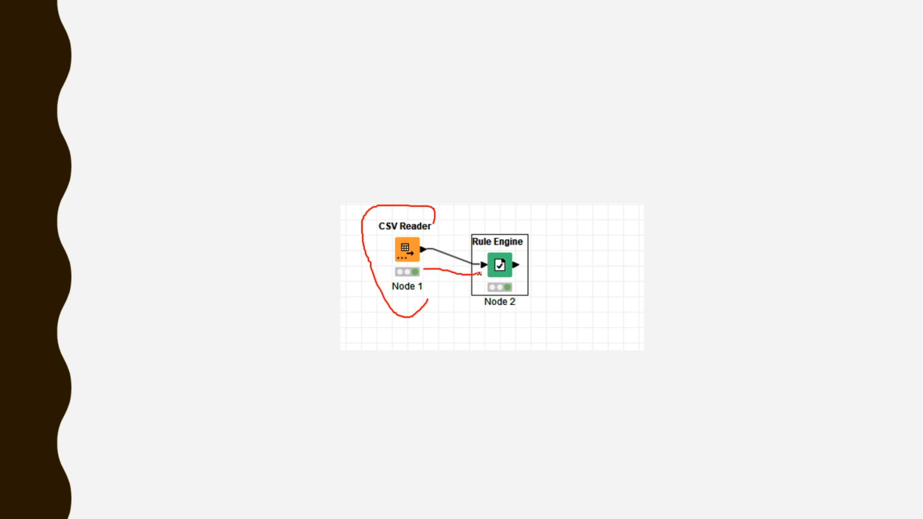
pyautogui.press('Right')
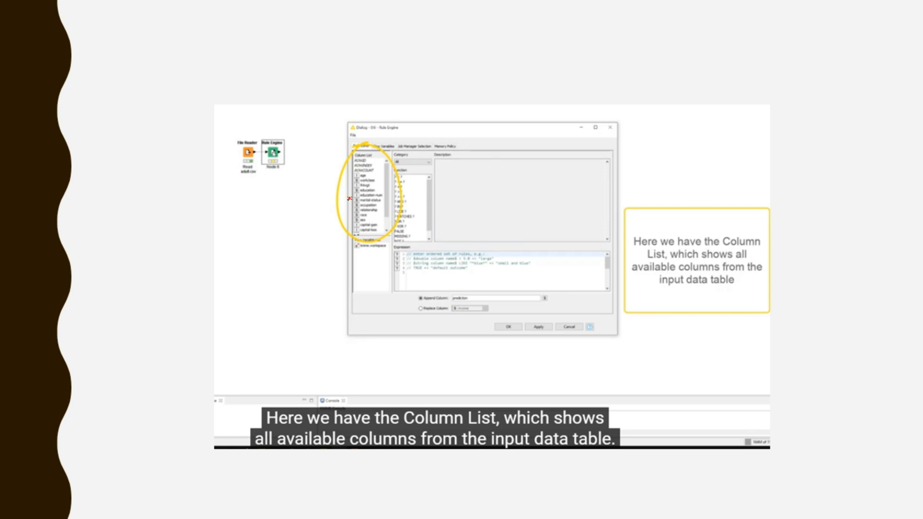
pyautogui.press('Right')
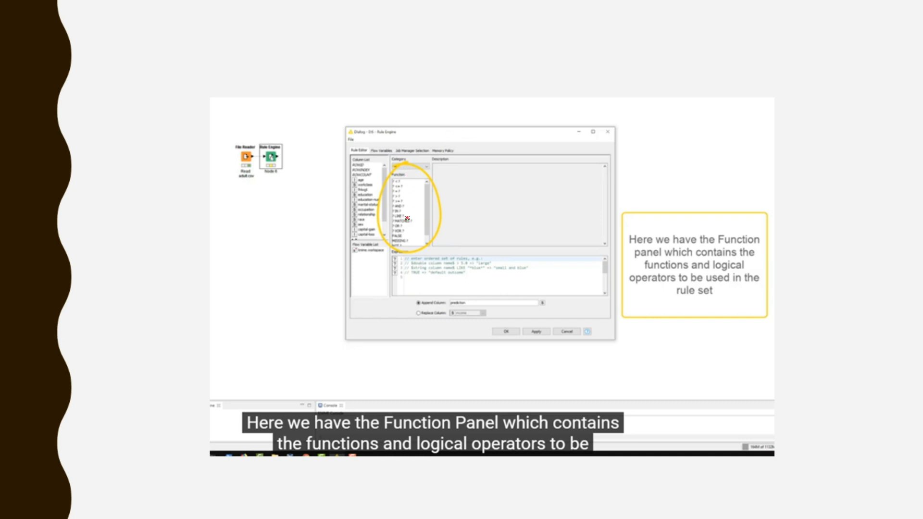
pyautogui.press('Right')
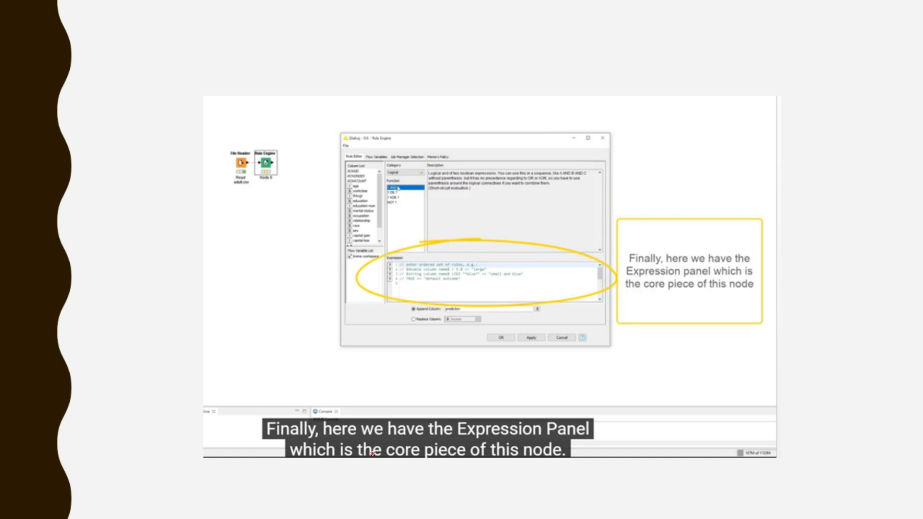
pyautogui.moveTo(373, 453); pyautogui.dragTo(488, 461)
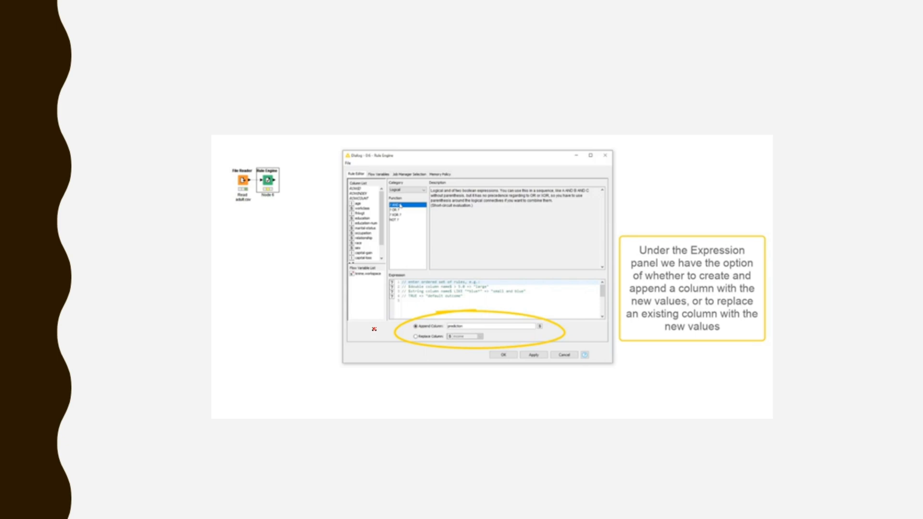
pyautogui.moveTo(384, 329)
pyautogui.mouseDown()
pyautogui.moveTo(418, 321)
pyautogui.moveTo(407, 344)
pyautogui.moveTo(418, 336)
pyautogui.mouseUp()
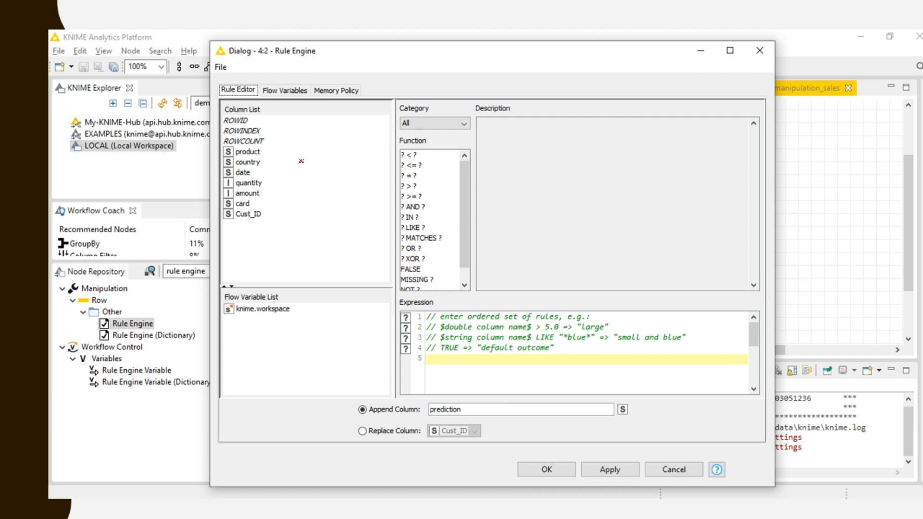
pyautogui.moveTo(273, 152)
pyautogui.mouseDown()
pyautogui.moveTo(288, 190)
pyautogui.moveTo(289, 222)
pyautogui.moveTo(277, 229)
pyautogui.mouseUp()
pyautogui.moveTo(227, 193)
pyautogui.mouseDown()
pyautogui.moveTo(269, 185)
pyautogui.moveTo(218, 185)
pyautogui.mouseUp()
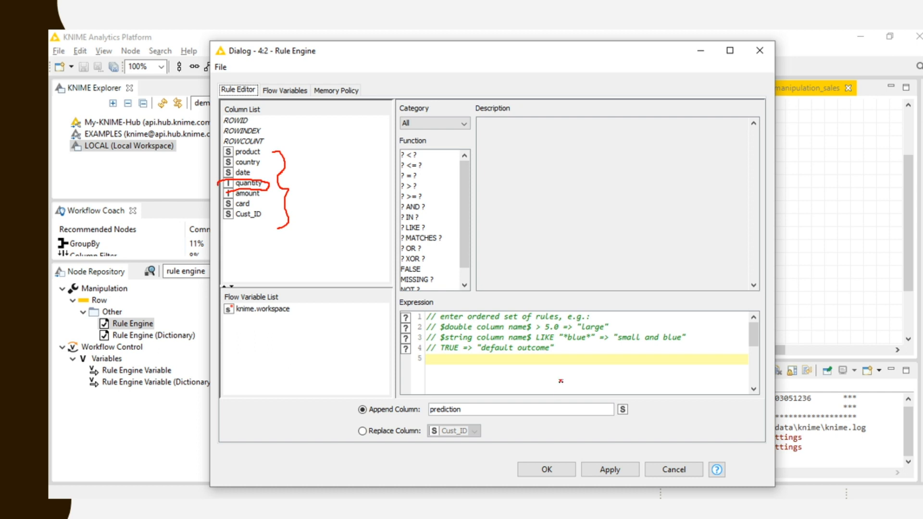
pyautogui.moveTo(427, 364); pyautogui.dragTo(452, 365)
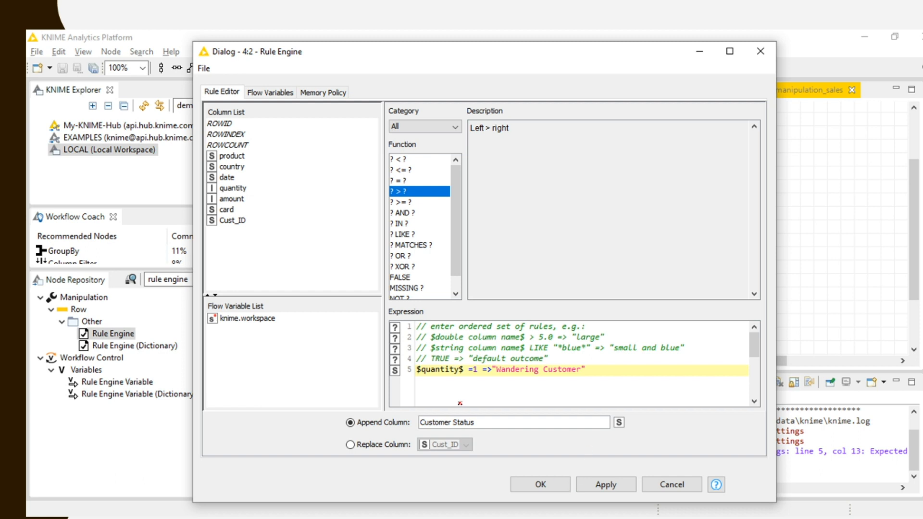
pyautogui.moveTo(419, 378); pyautogui.dragTo(478, 379)
pyautogui.moveTo(484, 374); pyautogui.dragTo(491, 375)
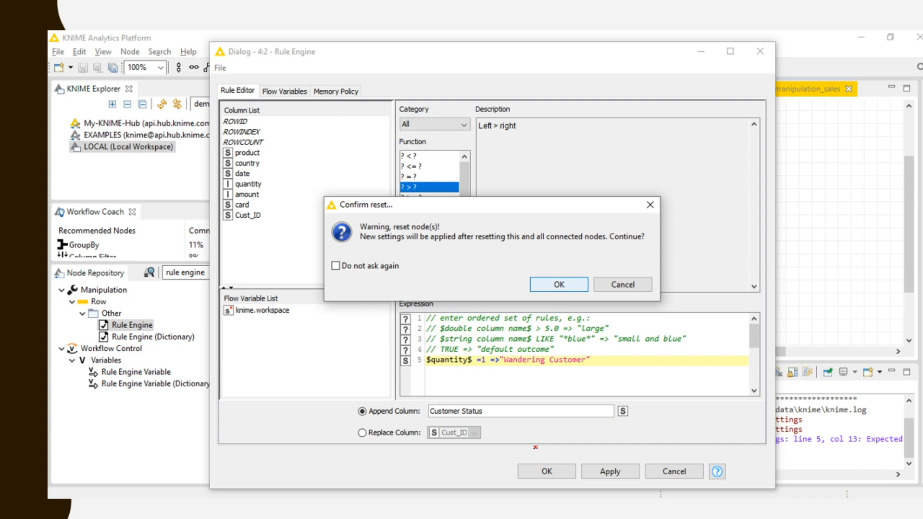
pyautogui.moveTo(526, 465)
pyautogui.mouseDown()
pyautogui.moveTo(545, 475)
pyautogui.moveTo(596, 440)
pyautogui.mouseUp()
pyautogui.moveTo(531, 278)
pyautogui.mouseDown()
pyautogui.moveTo(554, 279)
pyautogui.moveTo(567, 264)
pyautogui.mouseUp()
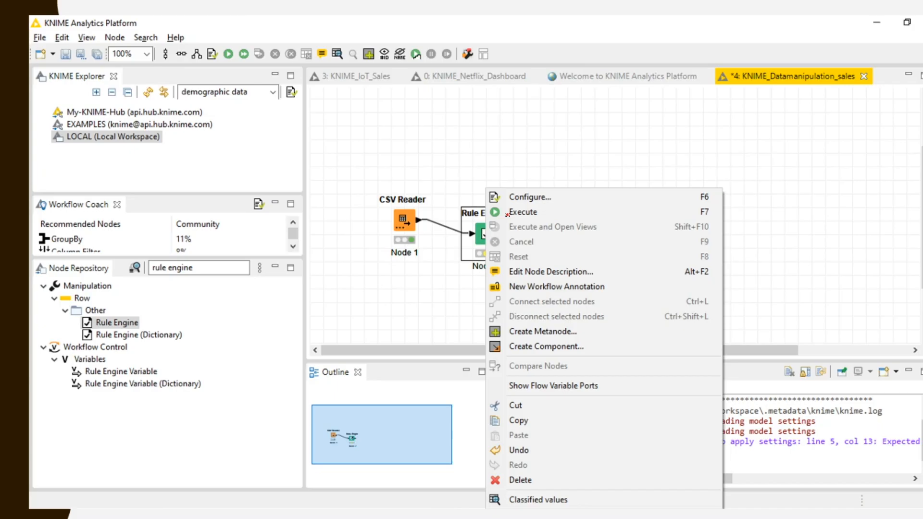
pyautogui.moveTo(519, 215); pyautogui.dragTo(595, 189)
pyautogui.moveTo(572, 499)
pyautogui.mouseDown()
pyautogui.moveTo(583, 506)
pyautogui.moveTo(642, 467)
pyautogui.mouseUp()
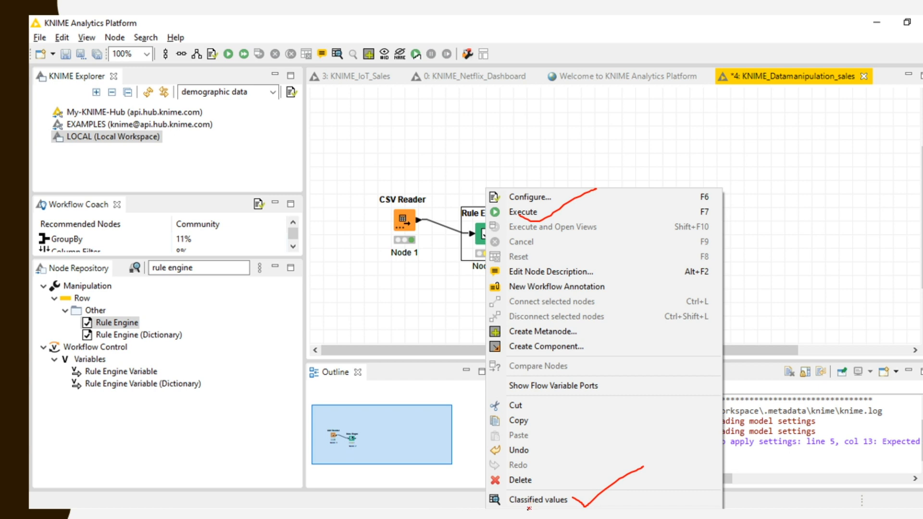
pyautogui.press('Right')
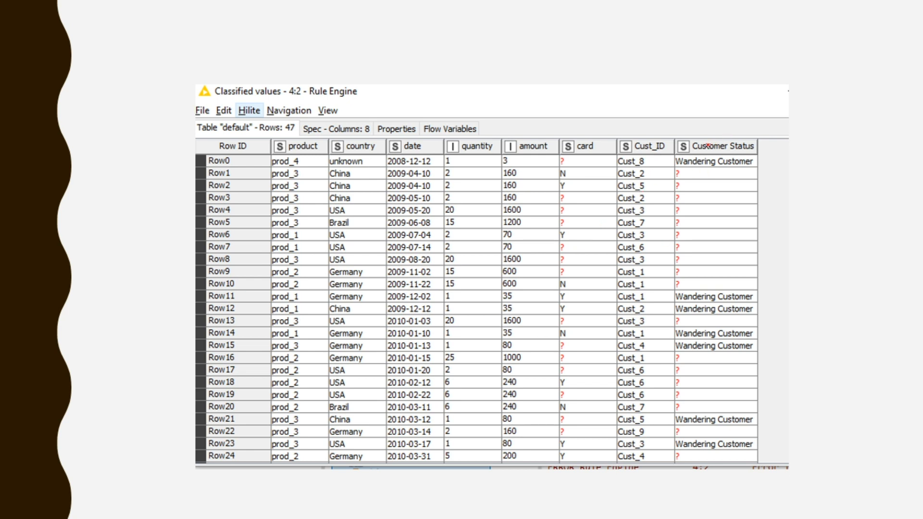
pyautogui.moveTo(711, 139); pyautogui.dragTo(754, 118)
pyautogui.moveTo(443, 168)
pyautogui.mouseDown()
pyautogui.moveTo(465, 167)
pyautogui.moveTo(465, 154)
pyautogui.moveTo(432, 162)
pyautogui.moveTo(444, 168)
pyautogui.mouseUp()
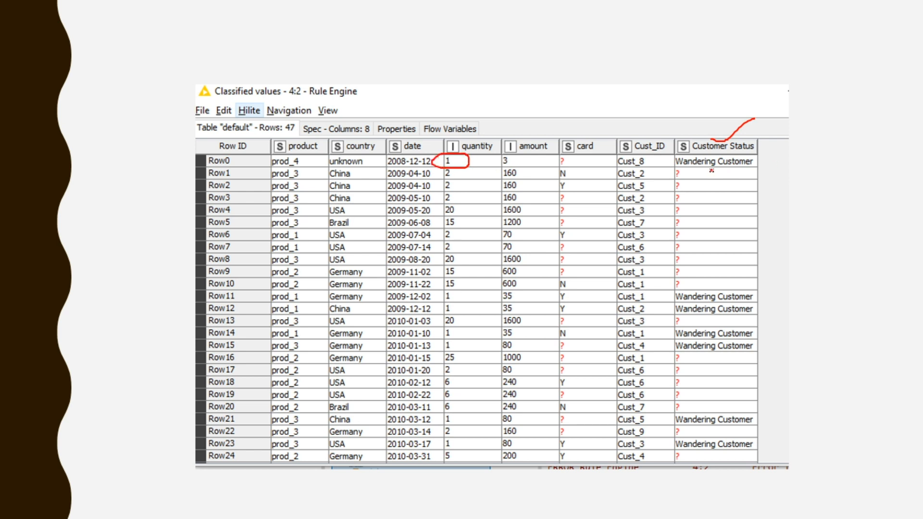
pyautogui.moveTo(672, 169)
pyautogui.mouseDown()
pyautogui.moveTo(746, 164)
pyautogui.moveTo(370, 358)
pyautogui.mouseUp()
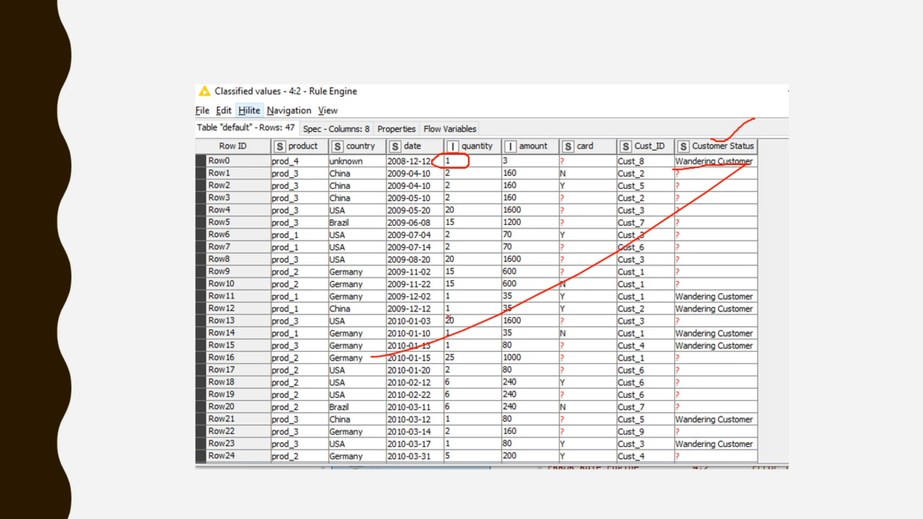
pyautogui.moveTo(447, 291)
pyautogui.mouseDown()
pyautogui.moveTo(428, 305)
pyautogui.moveTo(462, 301)
pyautogui.moveTo(446, 291)
pyautogui.mouseUp()
pyautogui.moveTo(759, 294)
pyautogui.mouseDown()
pyautogui.moveTo(768, 298)
pyautogui.moveTo(761, 320)
pyautogui.mouseUp()
pyautogui.press('Right')
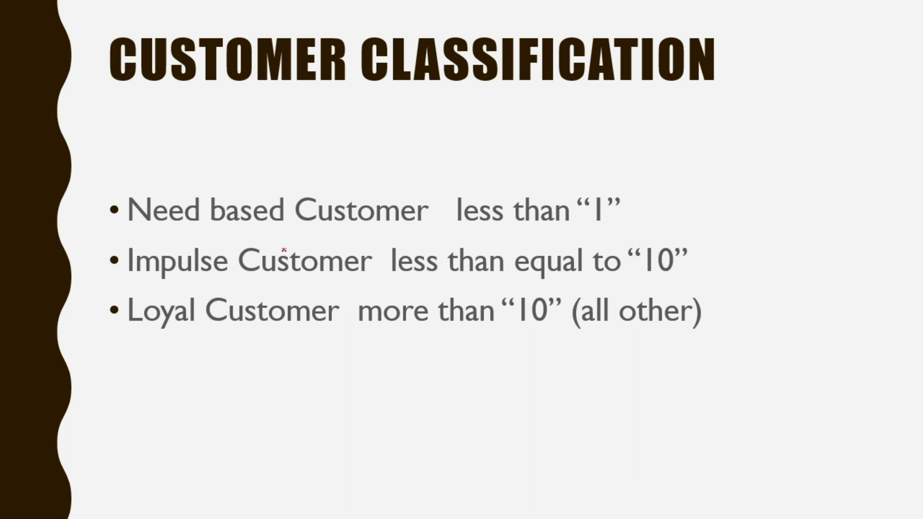
pyautogui.moveTo(211, 230); pyautogui.dragTo(332, 227)
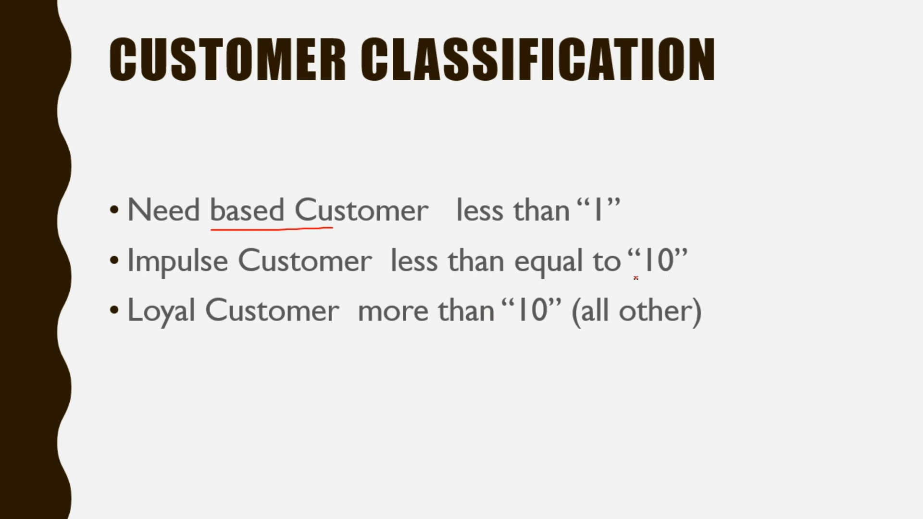
pyautogui.moveTo(202, 284); pyautogui.dragTo(308, 287)
pyautogui.moveTo(178, 336); pyautogui.dragTo(220, 340)
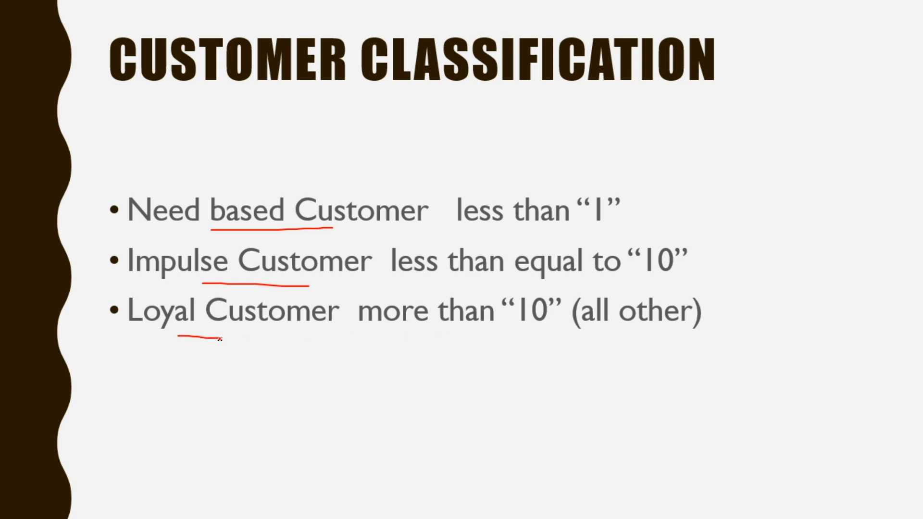
pyautogui.press('Right')
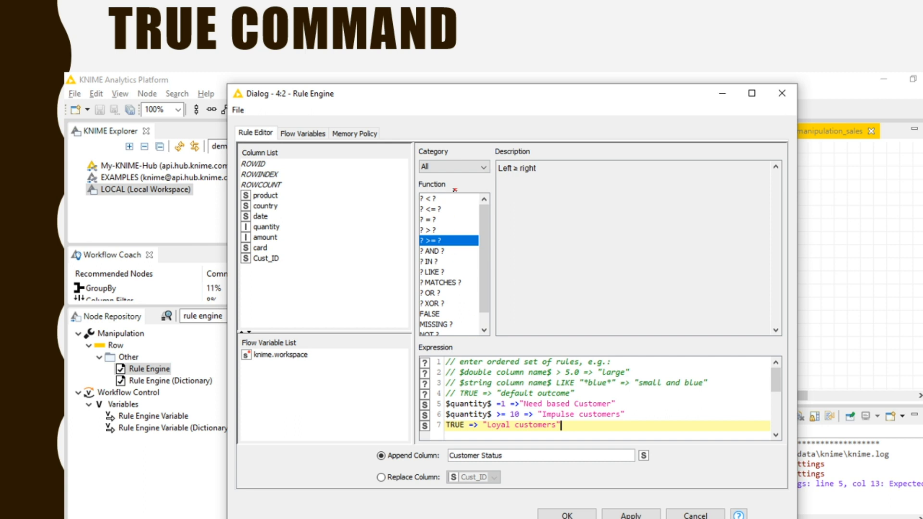
pyautogui.moveTo(454, 196)
pyautogui.mouseDown()
pyautogui.moveTo(458, 225)
pyautogui.moveTo(469, 231)
pyautogui.moveTo(474, 304)
pyautogui.mouseUp()
pyautogui.moveTo(624, 406); pyautogui.dragTo(655, 398)
pyautogui.moveTo(631, 414); pyautogui.dragTo(658, 401)
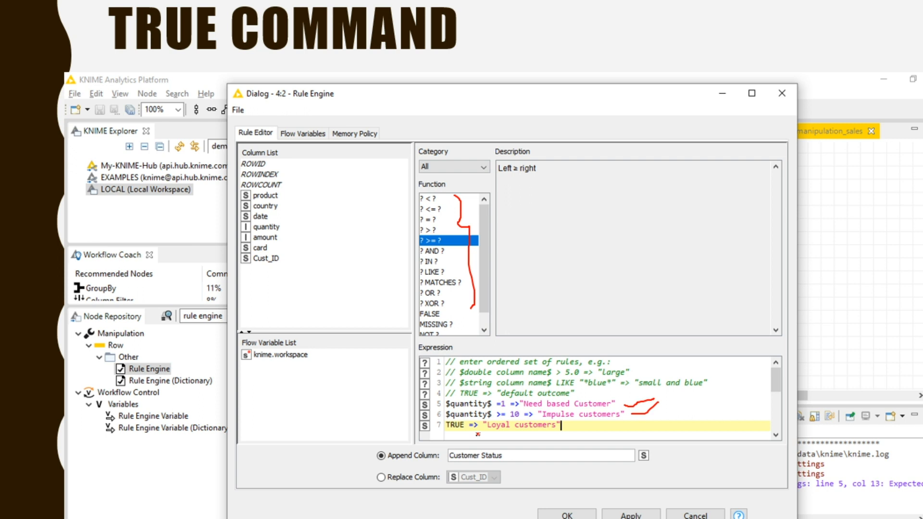
pyautogui.moveTo(445, 432); pyautogui.dragTo(461, 430)
pyautogui.moveTo(488, 430); pyautogui.dragTo(549, 431)
pyautogui.moveTo(471, 433); pyautogui.dragTo(480, 432)
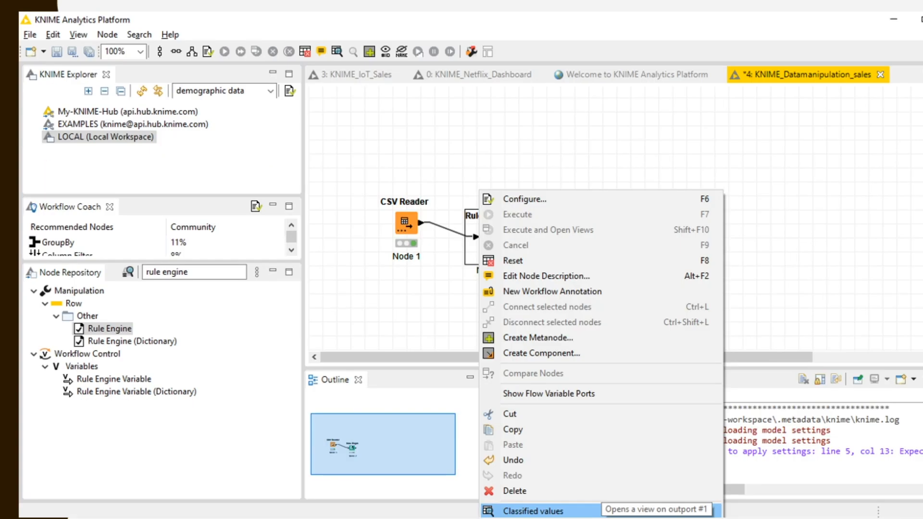
pyautogui.moveTo(528, 214); pyautogui.dragTo(587, 186)
pyautogui.moveTo(557, 502)
pyautogui.mouseDown()
pyautogui.moveTo(565, 510)
pyautogui.moveTo(610, 482)
pyautogui.mouseUp()
pyautogui.press('Right')
pyautogui.press('Right')
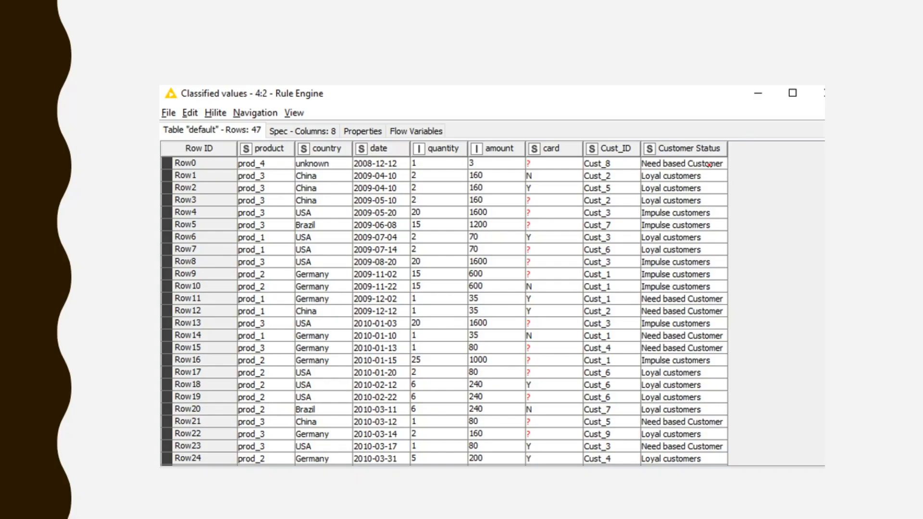
pyautogui.moveTo(728, 160)
pyautogui.mouseDown()
pyautogui.moveTo(745, 168)
pyautogui.moveTo(721, 225)
pyautogui.moveTo(743, 255)
pyautogui.moveTo(758, 410)
pyautogui.moveTo(745, 458)
pyautogui.moveTo(732, 461)
pyautogui.mouseUp()
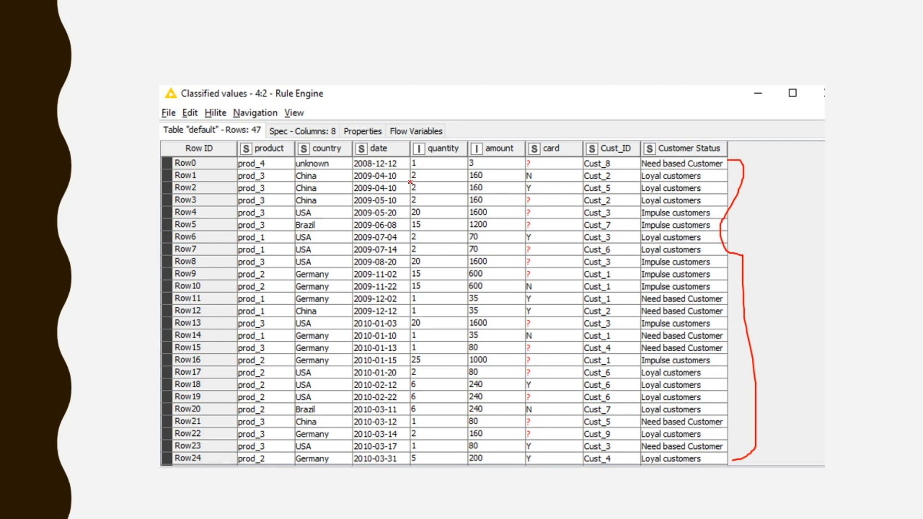
pyautogui.moveTo(414, 180); pyautogui.dragTo(418, 181)
pyautogui.moveTo(420, 215); pyautogui.dragTo(438, 214)
pyautogui.press('Right')
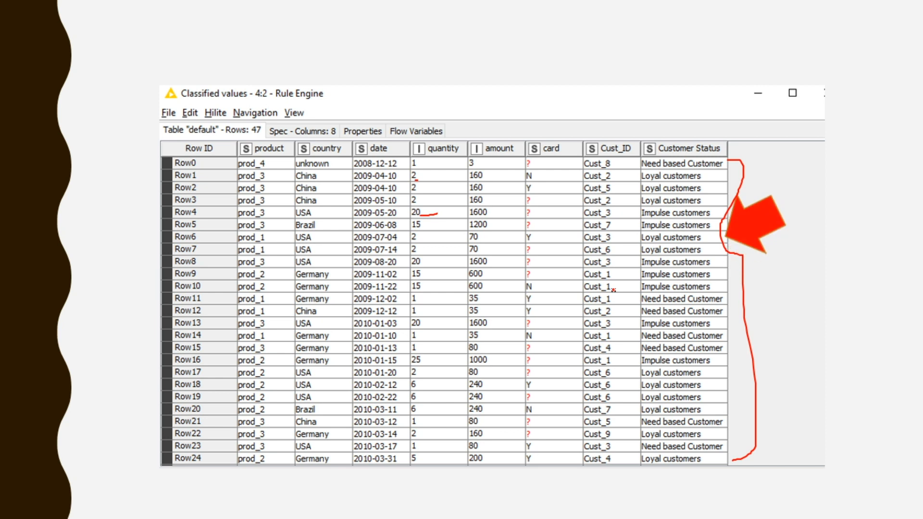
pyautogui.press('Right')
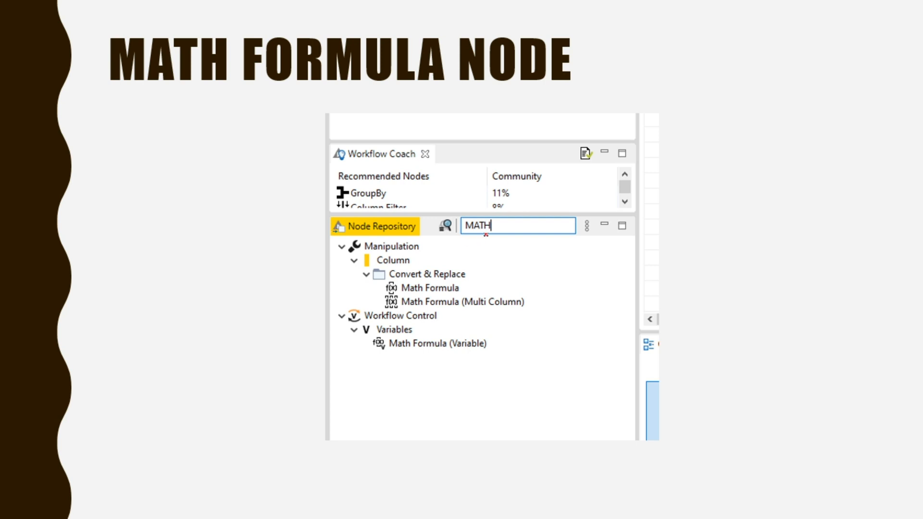
pyautogui.moveTo(407, 293); pyautogui.dragTo(469, 293)
pyautogui.press('Right')
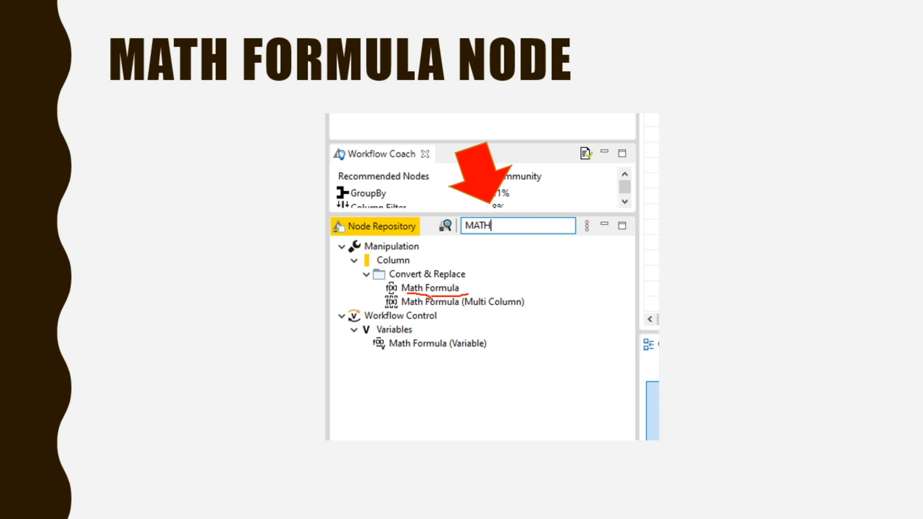
pyautogui.press('Right')
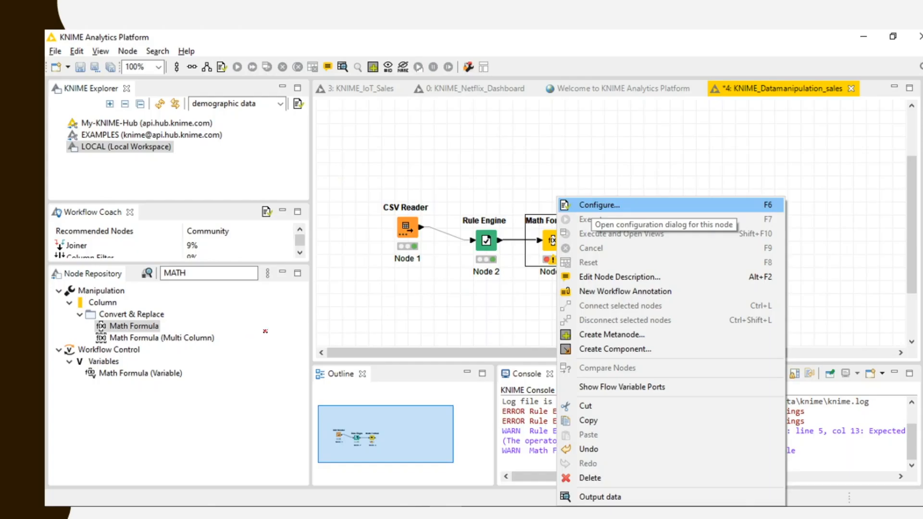
pyautogui.moveTo(157, 329)
pyautogui.mouseDown()
pyautogui.moveTo(494, 294)
pyautogui.moveTo(533, 252)
pyautogui.mouseUp()
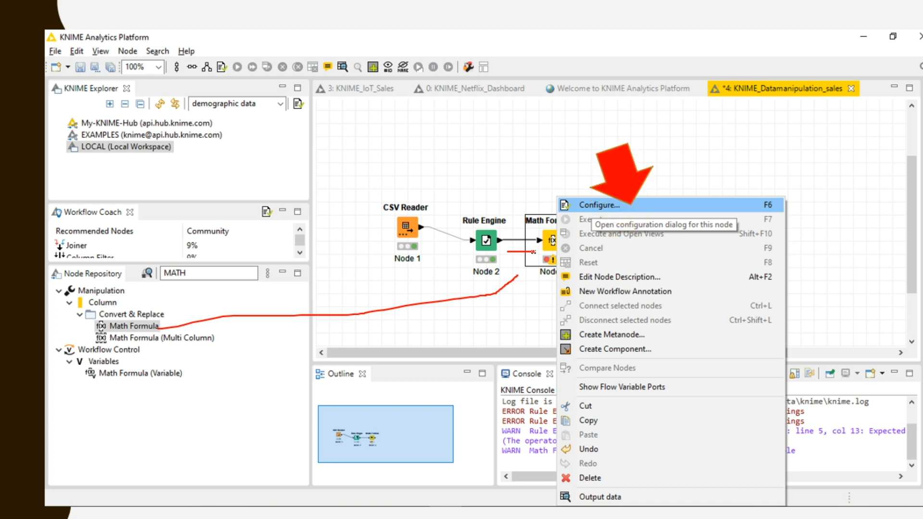
pyautogui.press('Right')
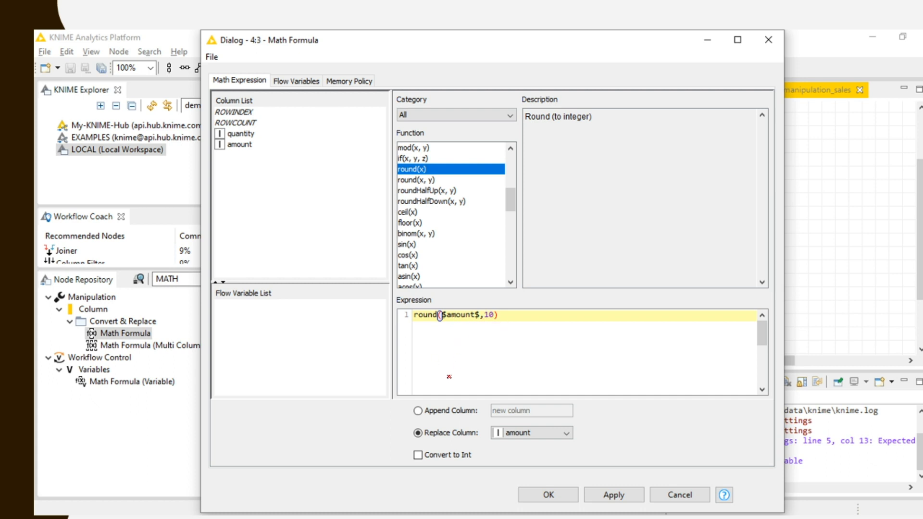
pyautogui.moveTo(414, 448); pyautogui.dragTo(478, 444)
pyautogui.moveTo(555, 435); pyautogui.dragTo(592, 411)
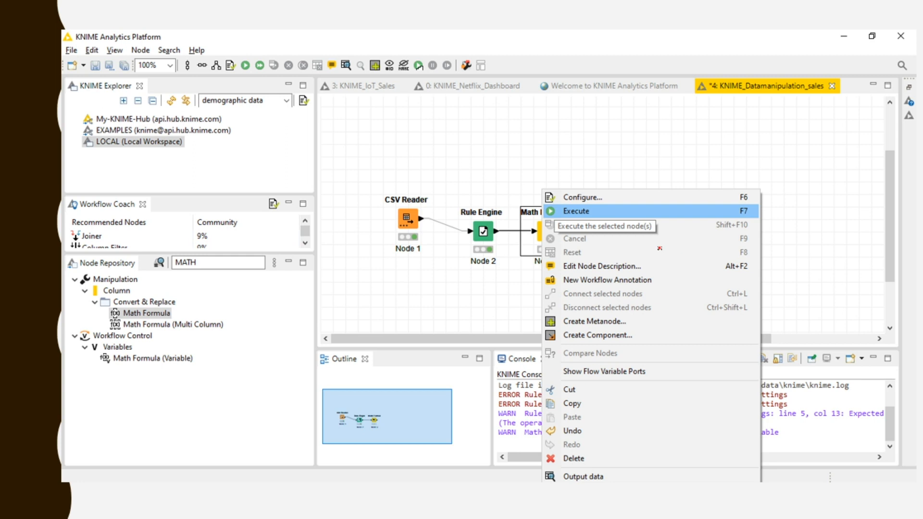
pyautogui.moveTo(607, 211); pyautogui.dragTo(670, 178)
pyautogui.moveTo(617, 482); pyautogui.dragTo(667, 455)
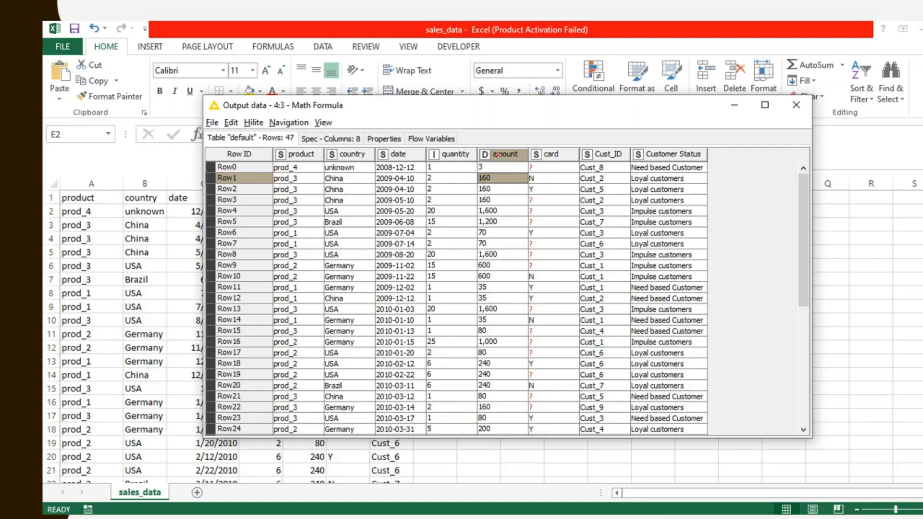
pyautogui.moveTo(498, 166); pyautogui.dragTo(519, 287)
pyautogui.moveTo(495, 144); pyautogui.dragTo(500, 175)
pyautogui.moveTo(500, 104); pyautogui.dragTo(500, 166)
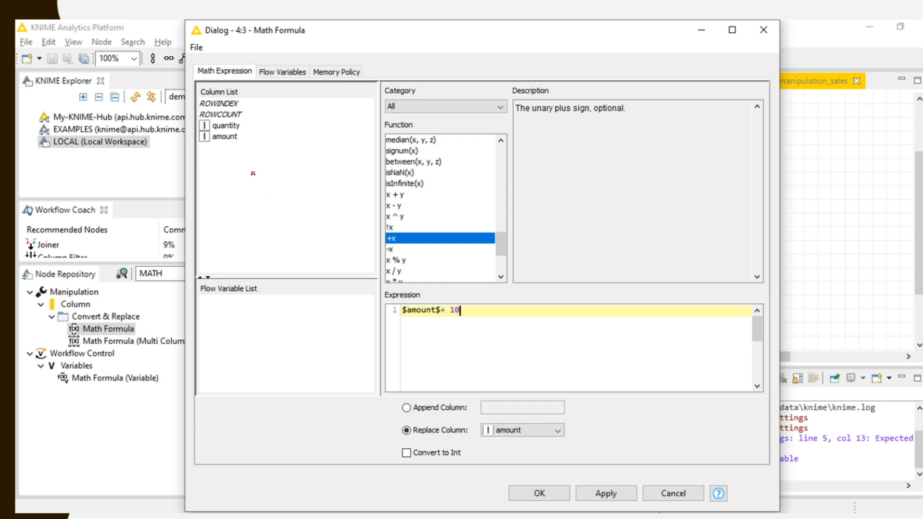
pyautogui.moveTo(223, 155)
pyautogui.mouseDown()
pyautogui.moveTo(247, 153)
pyautogui.moveTo(249, 132)
pyautogui.moveTo(201, 137)
pyautogui.moveTo(223, 154)
pyautogui.mouseUp()
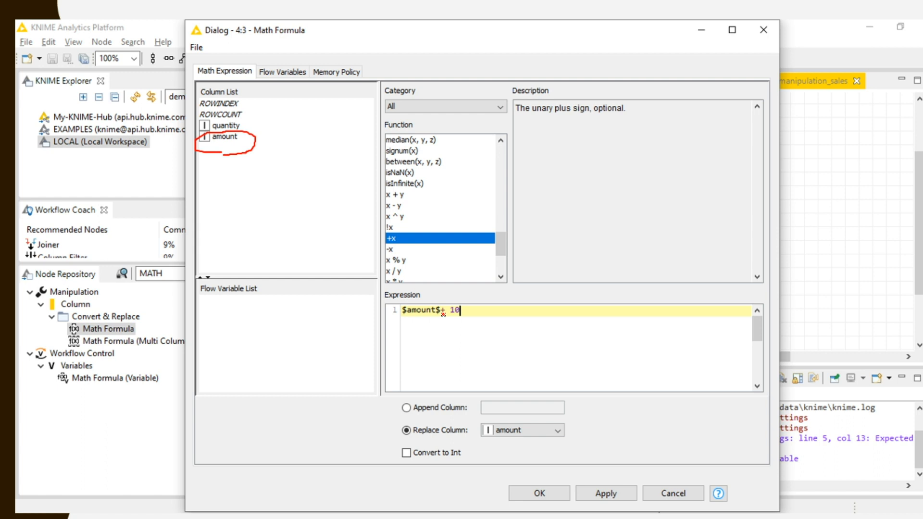
pyautogui.moveTo(442, 315); pyautogui.dragTo(461, 316)
pyautogui.moveTo(447, 140); pyautogui.dragTo(467, 139)
pyautogui.moveTo(416, 197)
pyautogui.mouseDown()
pyautogui.moveTo(433, 197)
pyautogui.moveTo(436, 220)
pyautogui.moveTo(426, 227)
pyautogui.mouseUp()
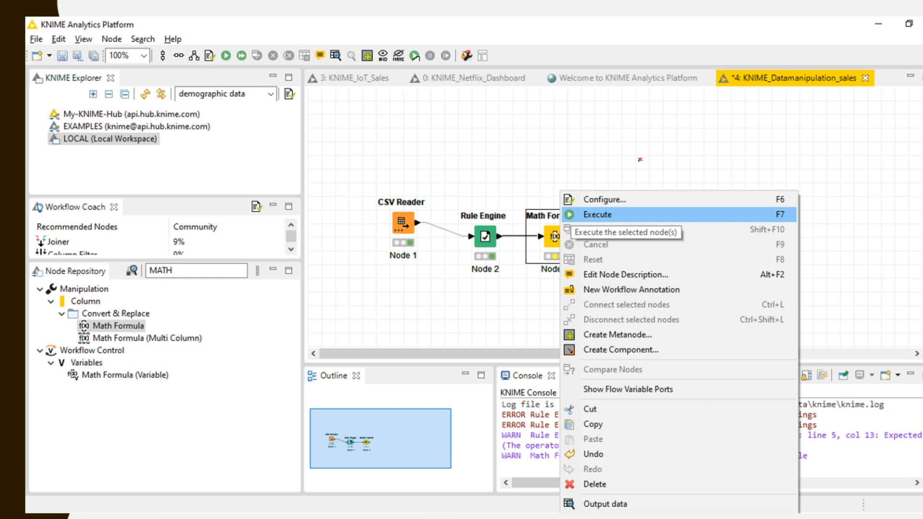
pyautogui.moveTo(626, 221); pyautogui.dragTo(680, 192)
pyautogui.moveTo(635, 503); pyautogui.dragTo(677, 486)
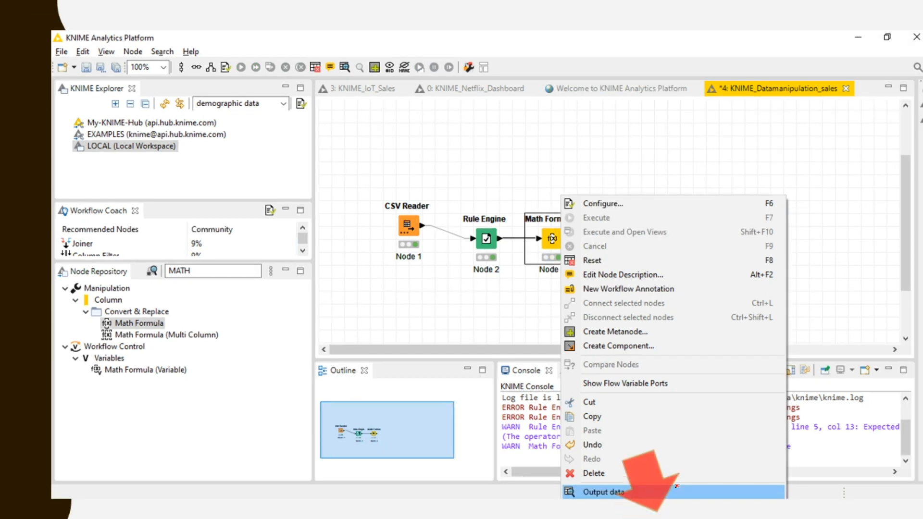
pyautogui.click(677, 487)
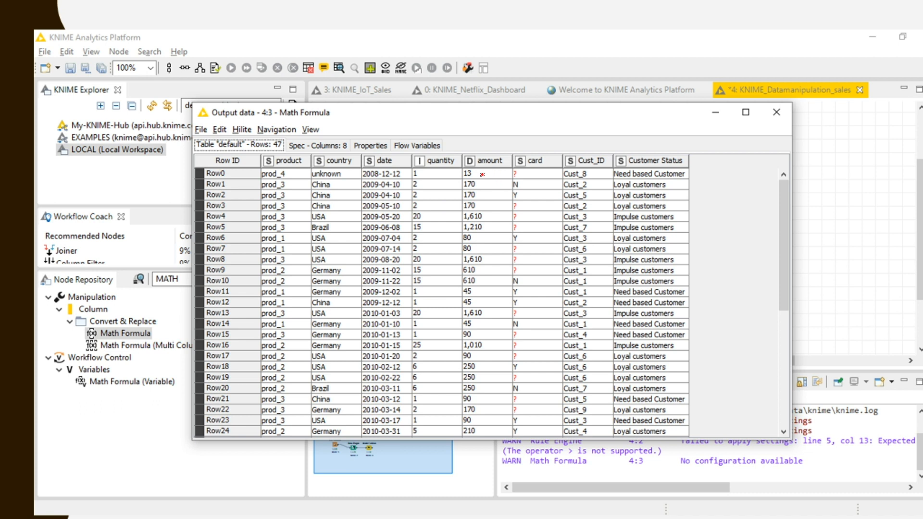
pyautogui.moveTo(483, 174)
pyautogui.mouseDown()
pyautogui.moveTo(499, 175)
pyautogui.moveTo(511, 230)
pyautogui.mouseUp()
pyautogui.moveTo(492, 141)
pyautogui.mouseDown()
pyautogui.moveTo(496, 153)
pyautogui.moveTo(527, 138)
pyautogui.mouseUp()
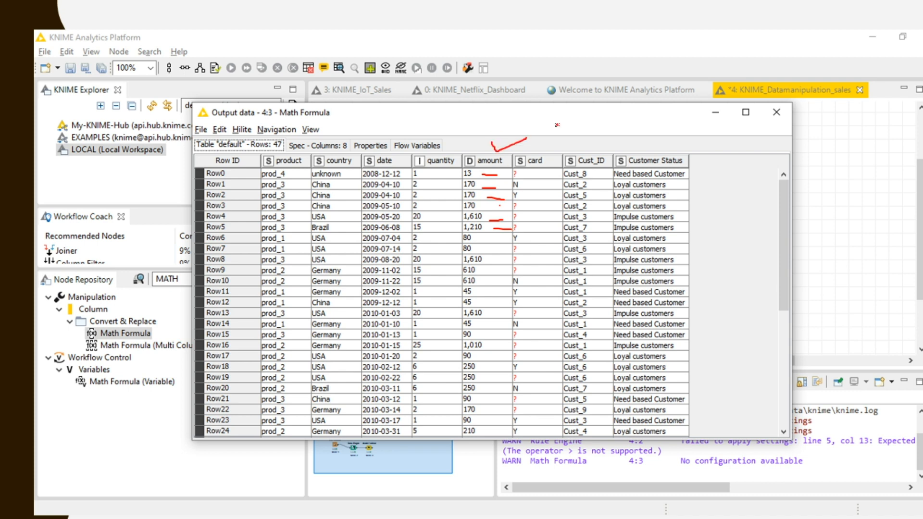
pyautogui.moveTo(668, 141)
pyautogui.mouseDown()
pyautogui.moveTo(625, 147)
pyautogui.moveTo(611, 167)
pyautogui.moveTo(692, 169)
pyautogui.moveTo(666, 142)
pyautogui.mouseUp()
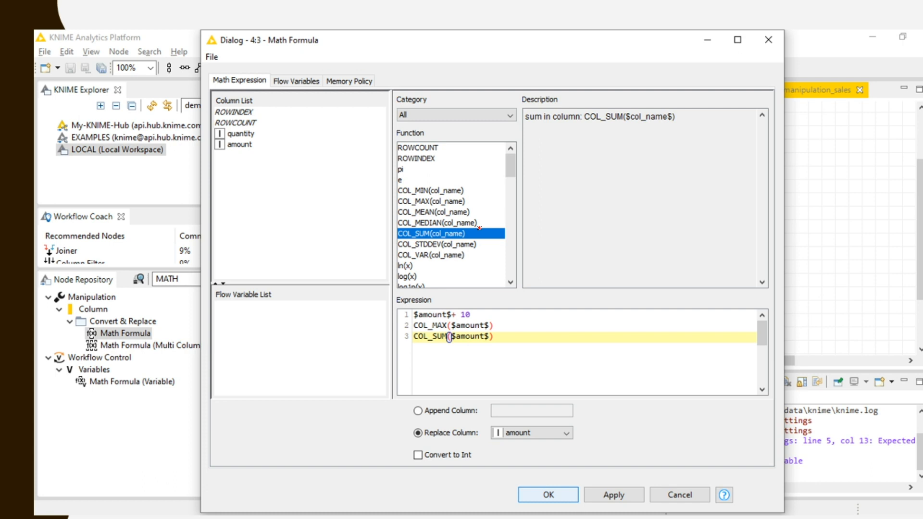
pyautogui.moveTo(465, 189)
pyautogui.mouseDown()
pyautogui.moveTo(504, 180)
pyautogui.moveTo(481, 207)
pyautogui.moveTo(502, 198)
pyautogui.mouseUp()
pyautogui.moveTo(481, 235); pyautogui.dragTo(506, 232)
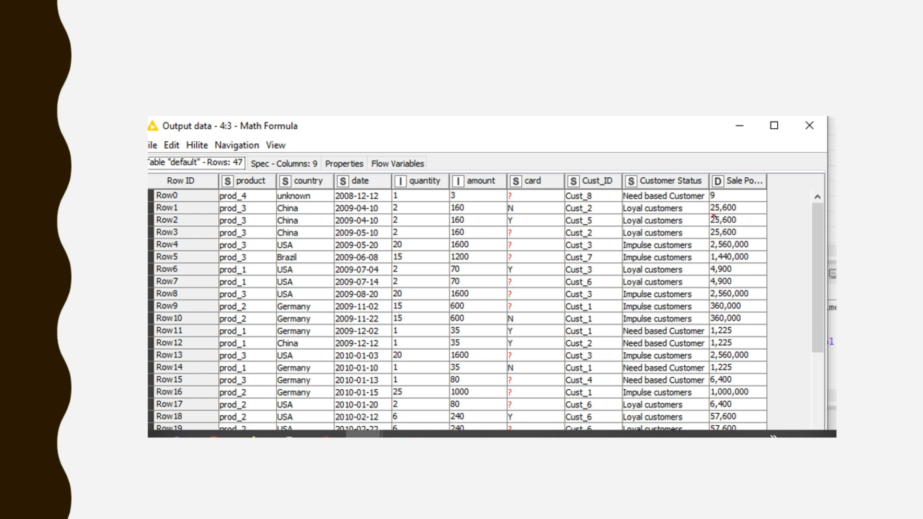
pyautogui.moveTo(714, 215); pyautogui.dragTo(743, 212)
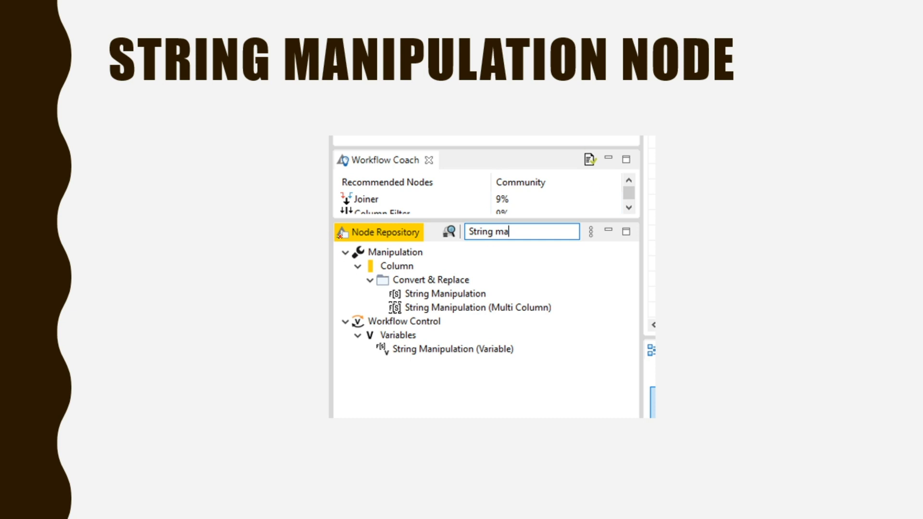
pyautogui.moveTo(352, 239); pyautogui.dragTo(399, 239)
pyautogui.moveTo(468, 237); pyautogui.dragTo(512, 238)
pyautogui.moveTo(466, 298)
pyautogui.mouseDown()
pyautogui.moveTo(561, 286)
pyautogui.moveTo(573, 316)
pyautogui.moveTo(552, 332)
pyautogui.mouseUp()
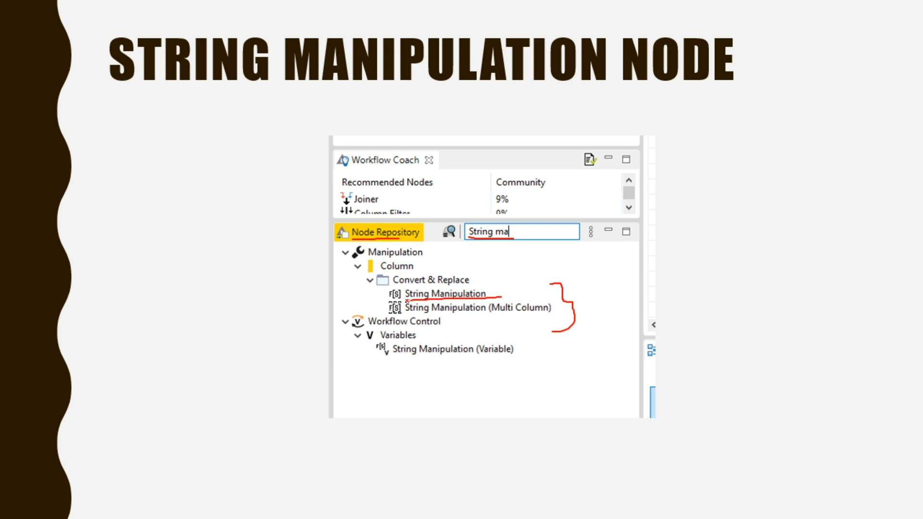
pyautogui.moveTo(407, 301)
pyautogui.mouseDown()
pyautogui.moveTo(405, 283)
pyautogui.moveTo(439, 281)
pyautogui.moveTo(482, 284)
pyautogui.moveTo(499, 298)
pyautogui.mouseUp()
pyautogui.press('Right')
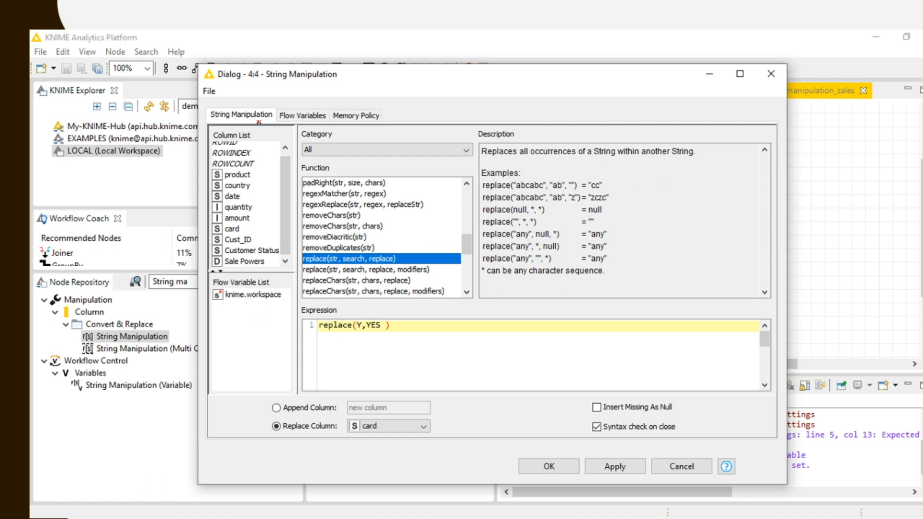
pyautogui.moveTo(261, 125)
pyautogui.mouseDown()
pyautogui.moveTo(217, 124)
pyautogui.moveTo(207, 147)
pyautogui.moveTo(201, 283)
pyautogui.mouseUp()
pyautogui.moveTo(369, 148)
pyautogui.mouseDown()
pyautogui.moveTo(373, 155)
pyautogui.moveTo(441, 106)
pyautogui.mouseUp()
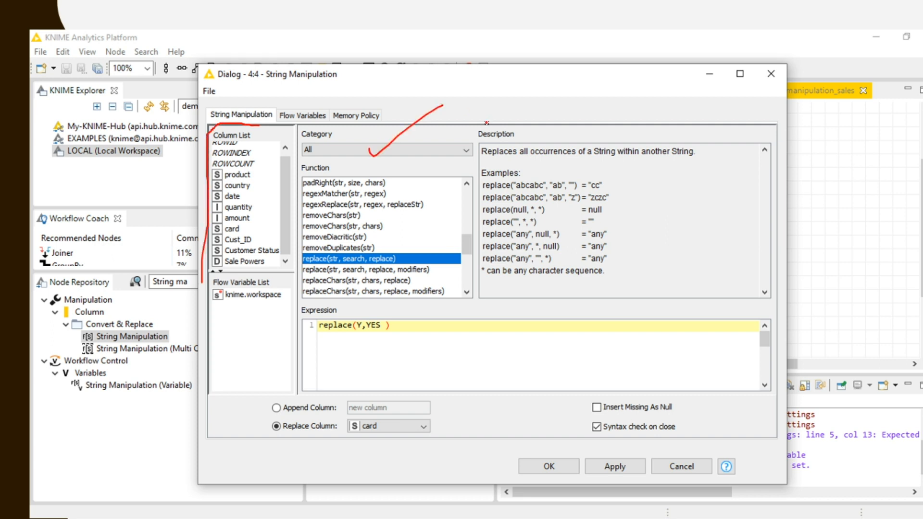
pyautogui.moveTo(517, 129); pyautogui.dragTo(555, 121)
pyautogui.moveTo(280, 290); pyautogui.dragTo(299, 278)
pyautogui.moveTo(344, 310); pyautogui.dragTo(377, 306)
pyautogui.moveTo(653, 165)
pyautogui.mouseDown()
pyautogui.moveTo(669, 269)
pyautogui.moveTo(629, 292)
pyautogui.mouseUp()
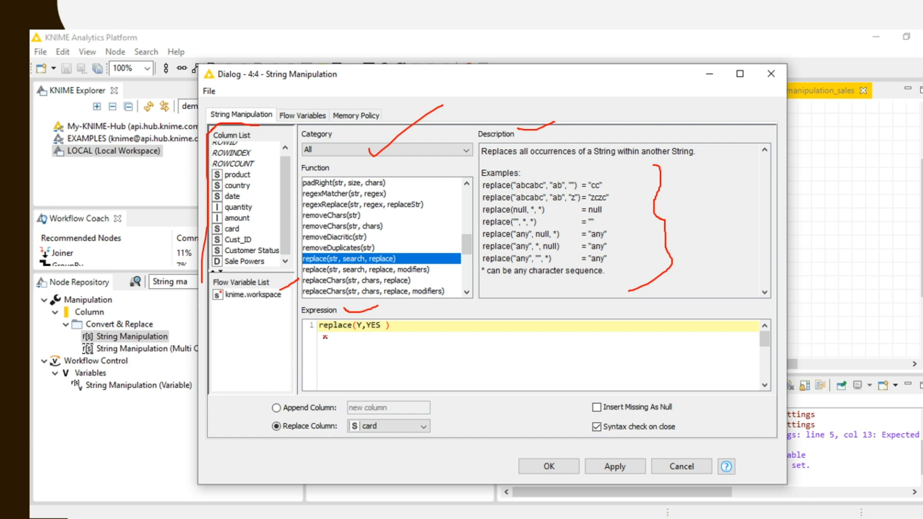
pyautogui.moveTo(323, 336); pyautogui.dragTo(339, 335)
pyautogui.moveTo(358, 331); pyautogui.dragTo(385, 332)
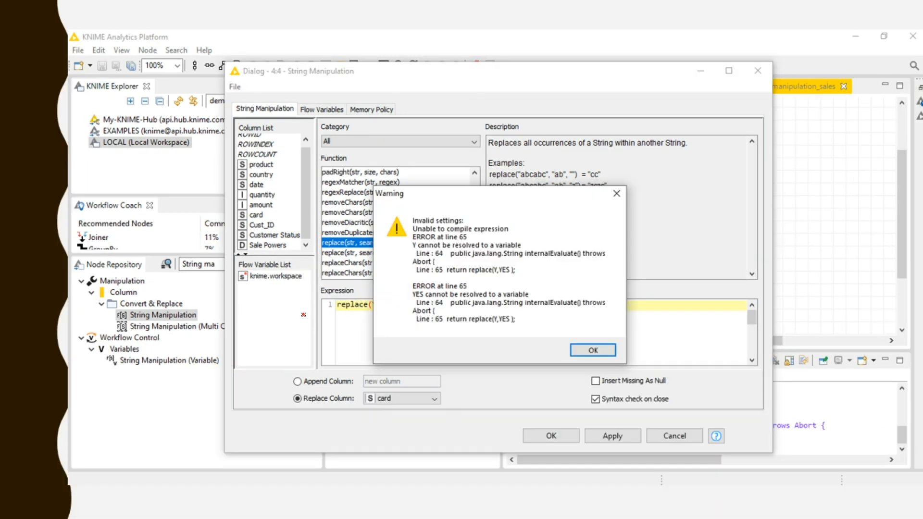
pyautogui.moveTo(594, 224)
pyautogui.mouseDown()
pyautogui.moveTo(606, 225)
pyautogui.moveTo(619, 287)
pyautogui.moveTo(623, 348)
pyautogui.moveTo(612, 361)
pyautogui.mouseUp()
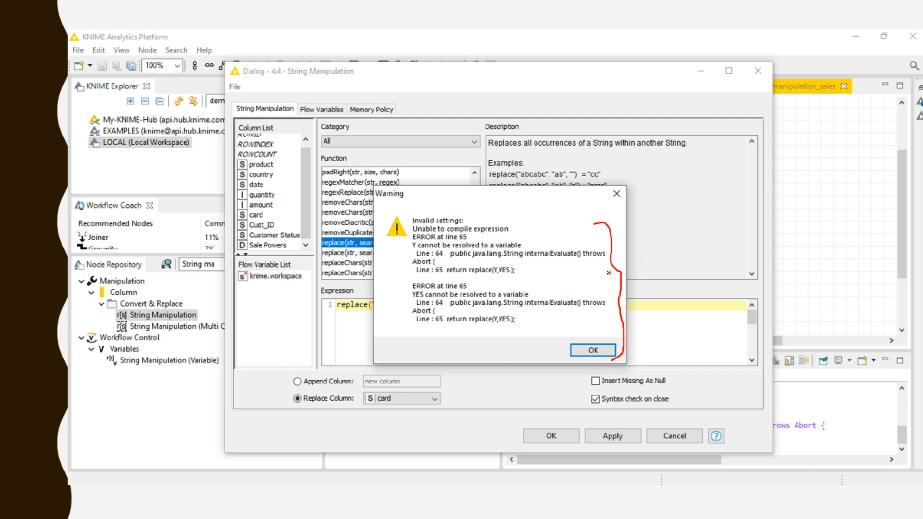
pyautogui.press('Right')
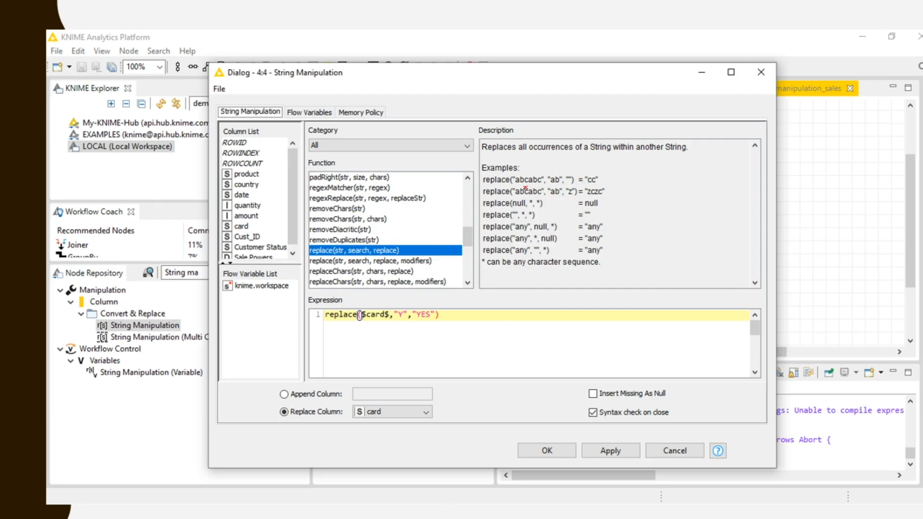
pyautogui.moveTo(516, 183); pyautogui.dragTo(574, 185)
pyautogui.moveTo(326, 322); pyautogui.dragTo(385, 321)
pyautogui.moveTo(228, 233); pyautogui.dragTo(253, 232)
pyautogui.moveTo(399, 323)
pyautogui.mouseDown()
pyautogui.moveTo(434, 321)
pyautogui.moveTo(429, 328)
pyautogui.mouseUp()
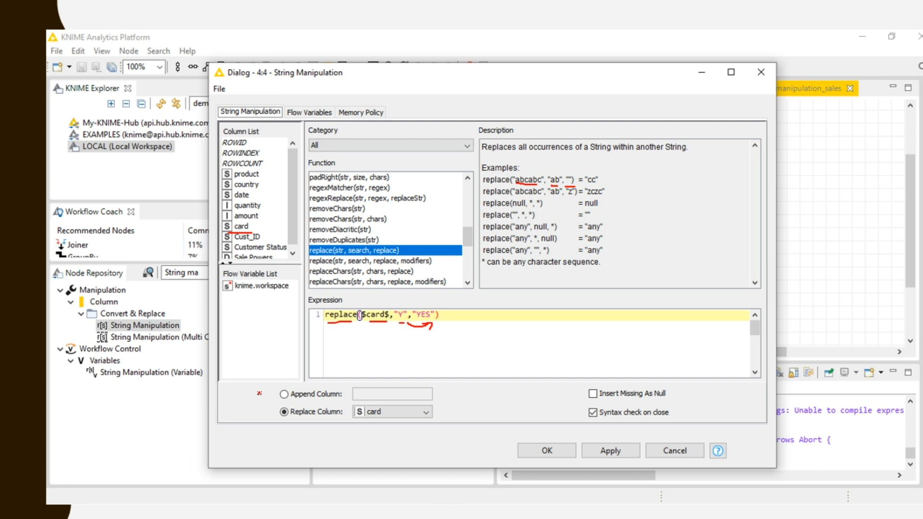
pyautogui.moveTo(264, 395); pyautogui.dragTo(306, 384)
pyautogui.moveTo(268, 417); pyautogui.dragTo(299, 402)
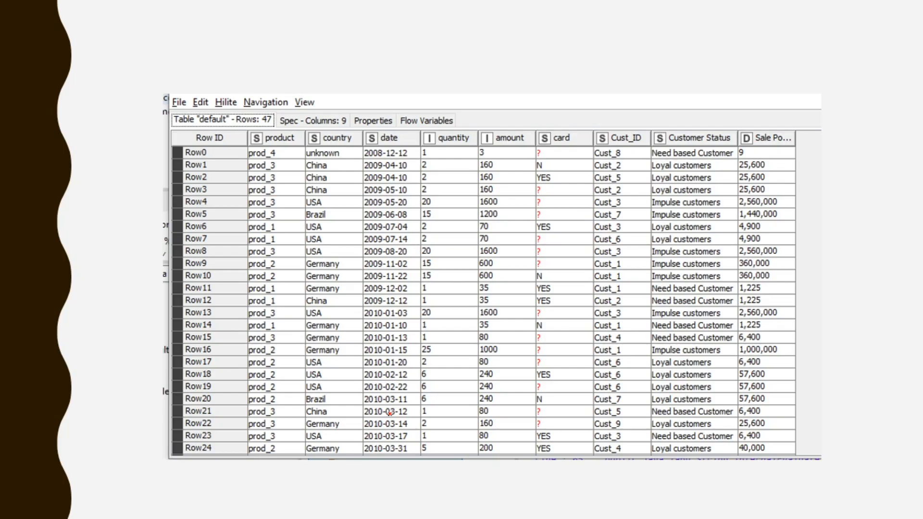
pyautogui.moveTo(541, 185)
pyautogui.mouseDown()
pyautogui.moveTo(570, 181)
pyautogui.moveTo(540, 168)
pyautogui.moveTo(526, 183)
pyautogui.moveTo(546, 188)
pyautogui.mouseUp()
pyautogui.moveTo(533, 232)
pyautogui.mouseDown()
pyautogui.moveTo(570, 231)
pyautogui.moveTo(536, 215)
pyautogui.moveTo(538, 234)
pyautogui.mouseUp()
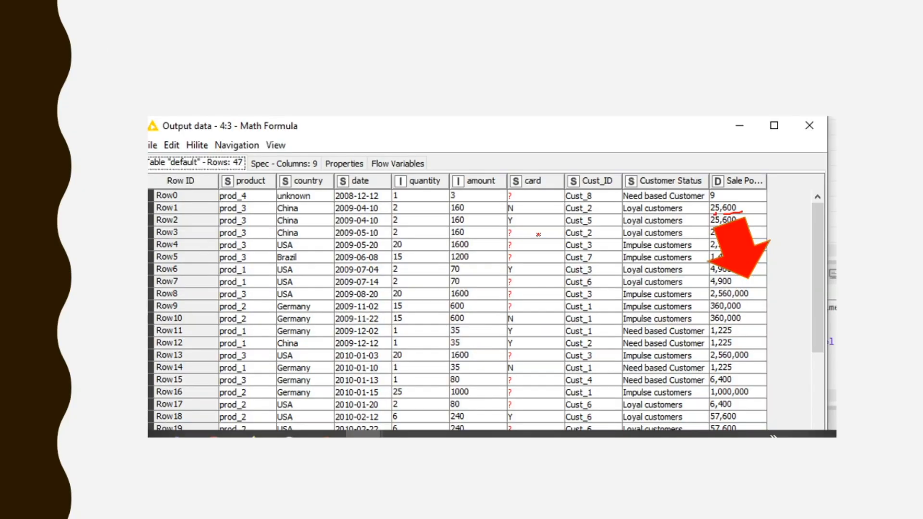
pyautogui.press('Left')
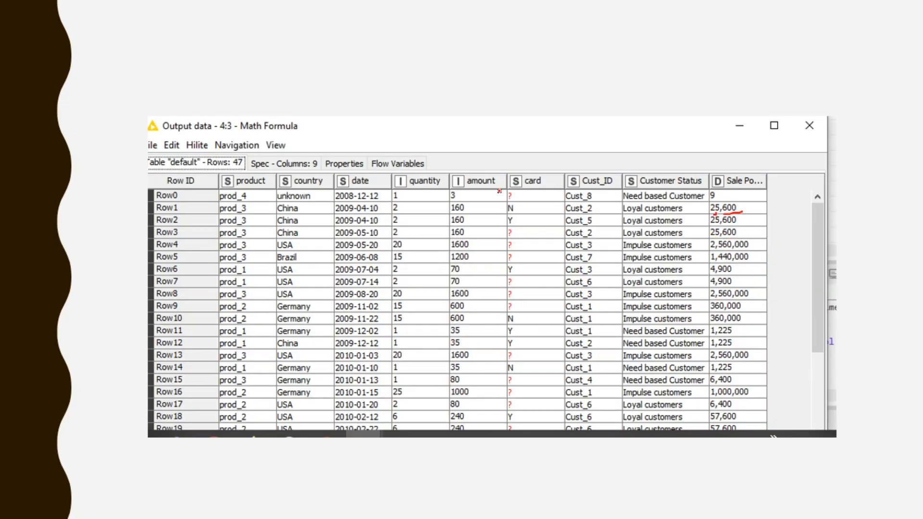
pyautogui.moveTo(502, 226)
pyautogui.mouseDown()
pyautogui.moveTo(518, 224)
pyautogui.moveTo(522, 212)
pyautogui.moveTo(500, 213)
pyautogui.moveTo(498, 225)
pyautogui.mouseUp()
pyautogui.moveTo(500, 280)
pyautogui.mouseDown()
pyautogui.moveTo(523, 267)
pyautogui.moveTo(498, 265)
pyautogui.moveTo(509, 280)
pyautogui.mouseUp()
pyautogui.moveTo(514, 186)
pyautogui.mouseDown()
pyautogui.moveTo(552, 177)
pyautogui.moveTo(512, 175)
pyautogui.moveTo(519, 187)
pyautogui.mouseUp()
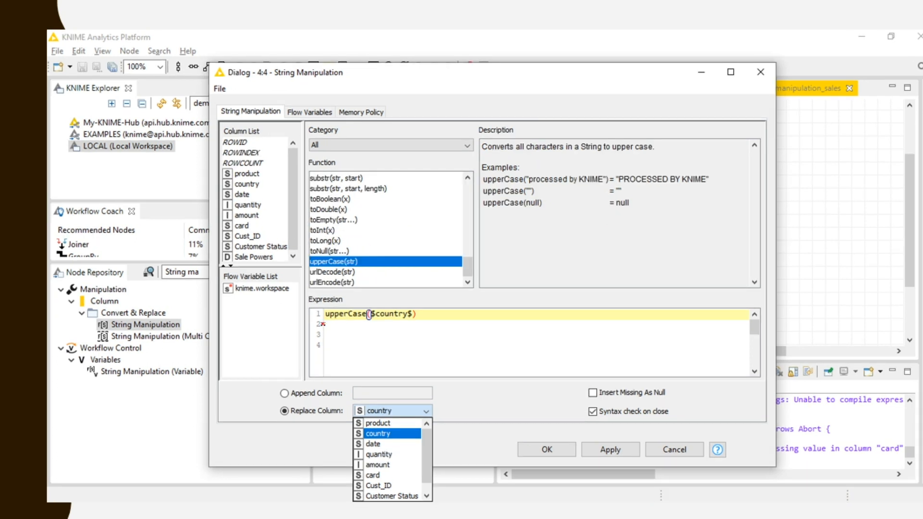
pyautogui.moveTo(335, 319); pyautogui.dragTo(364, 320)
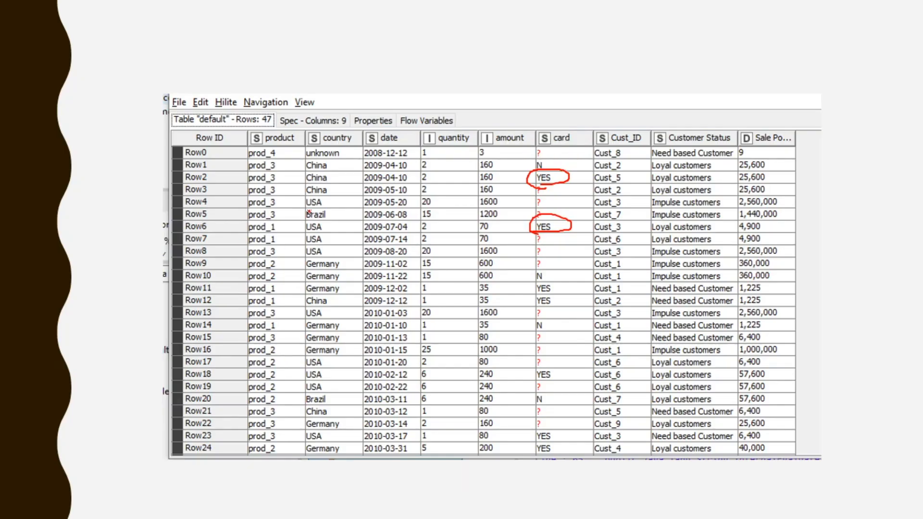
pyautogui.moveTo(304, 177); pyautogui.dragTo(329, 174)
pyautogui.press('Right')
pyautogui.press('Right')
pyautogui.press('Right')
pyautogui.press('Right')
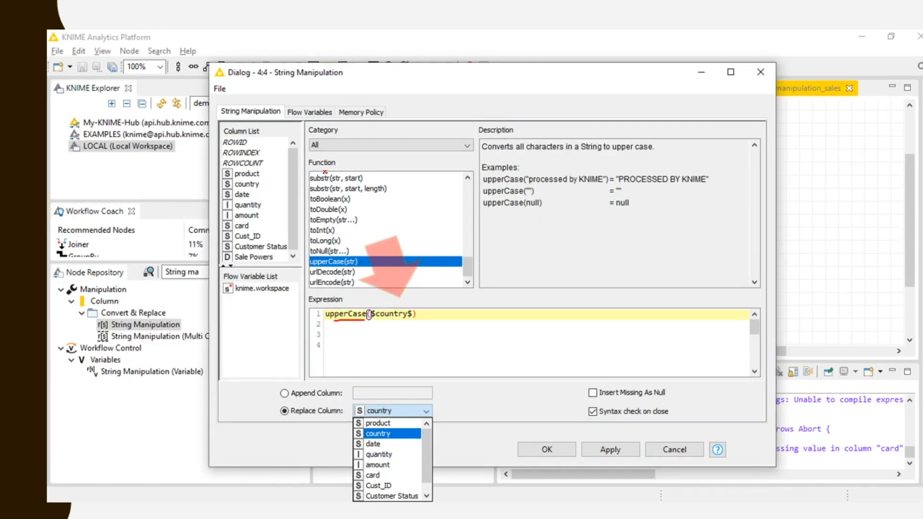
pyautogui.press('Right')
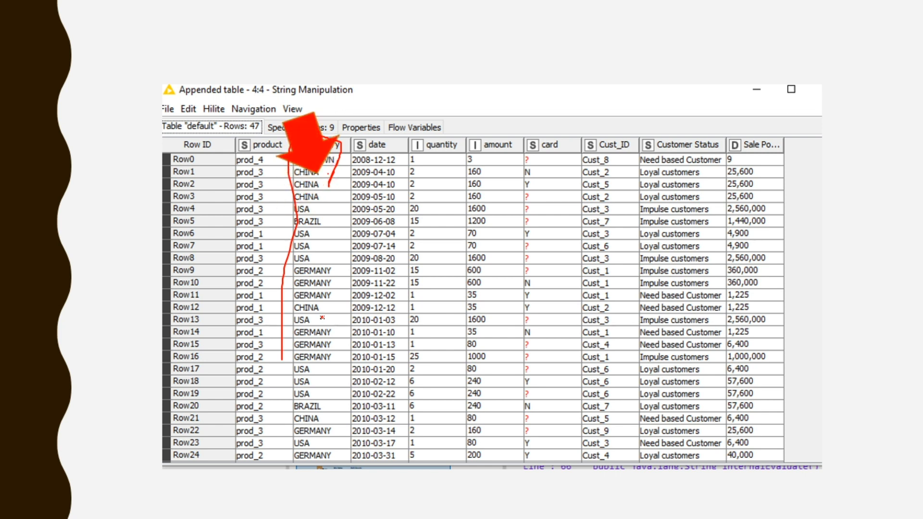
pyautogui.press('Right')
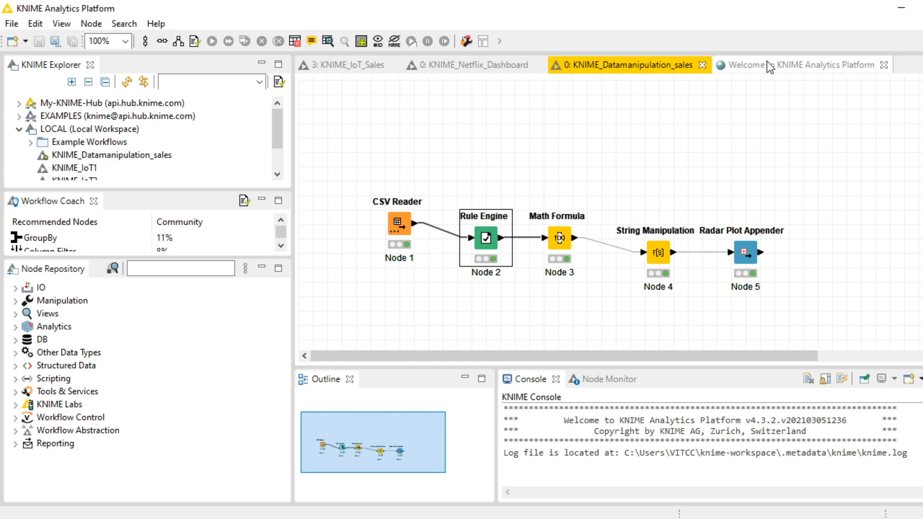
pyautogui.doubleClick(518, 7)
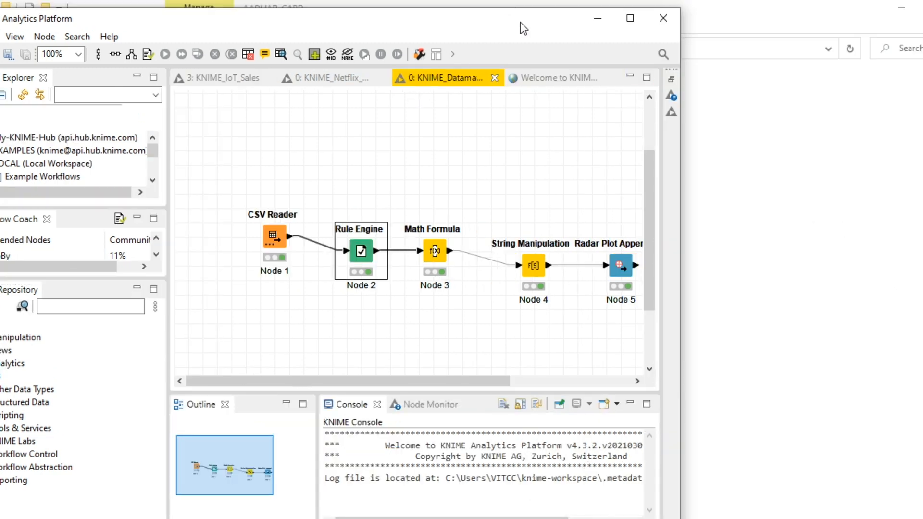
pyautogui.doubleClick(523, 22)
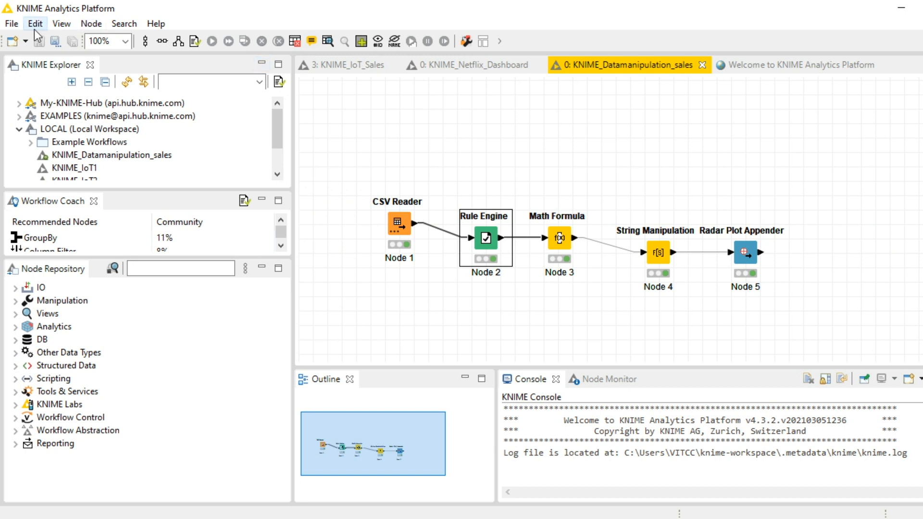
# Examine the name and destination settings for creating a new KNIME workflow, and close the wizard without creating one.
pyautogui.click(25, 43)
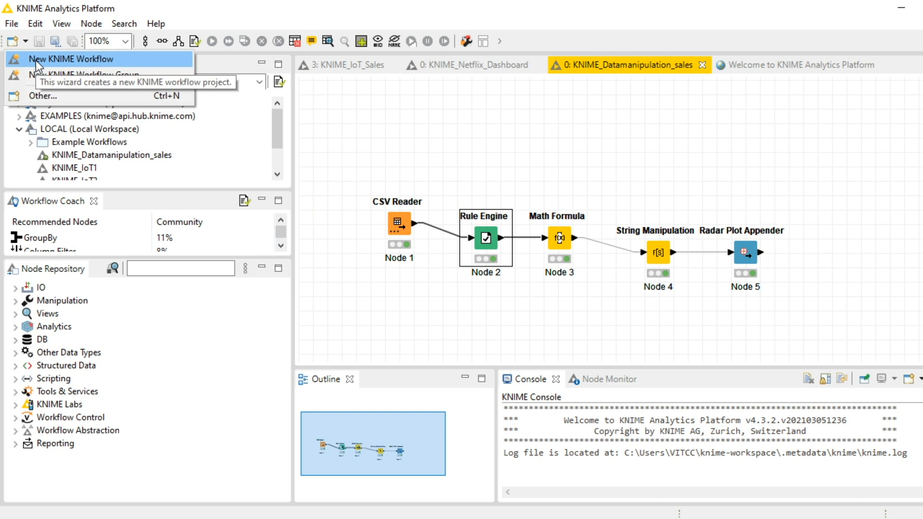
pyautogui.click(35, 60)
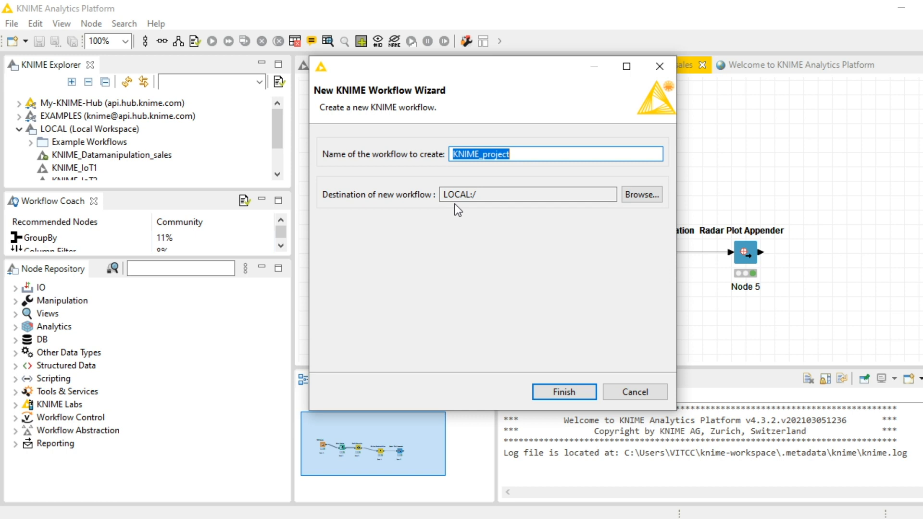
pyautogui.click(630, 391)
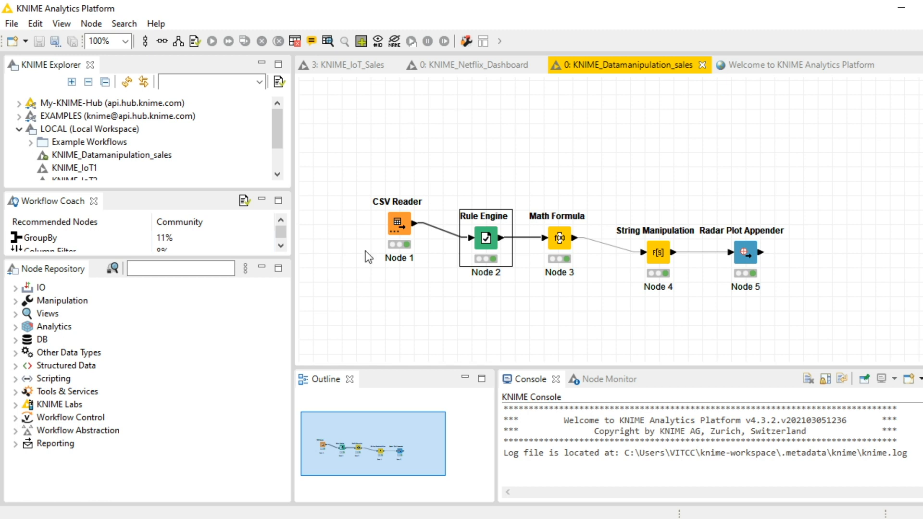
# Search the node repository for "rule engine" with no workflow node selected.
pyautogui.moveTo(232, 518)
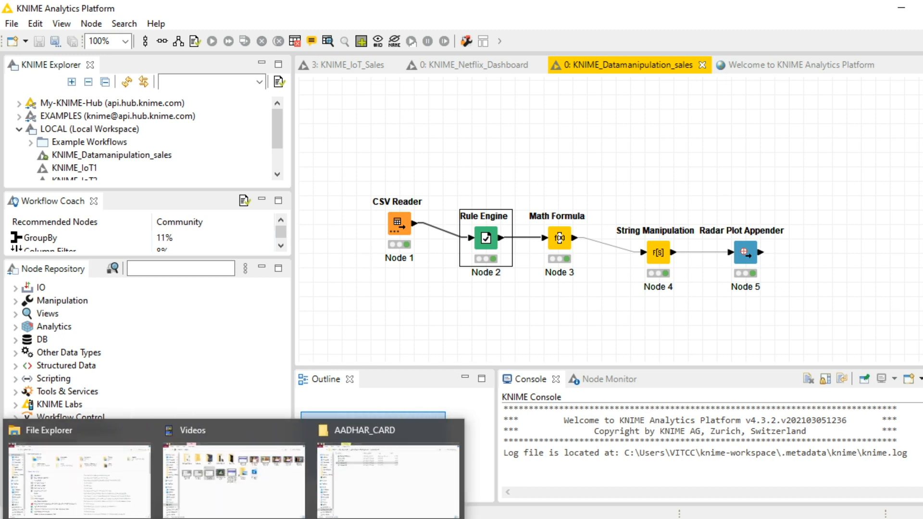
pyautogui.click(356, 342)
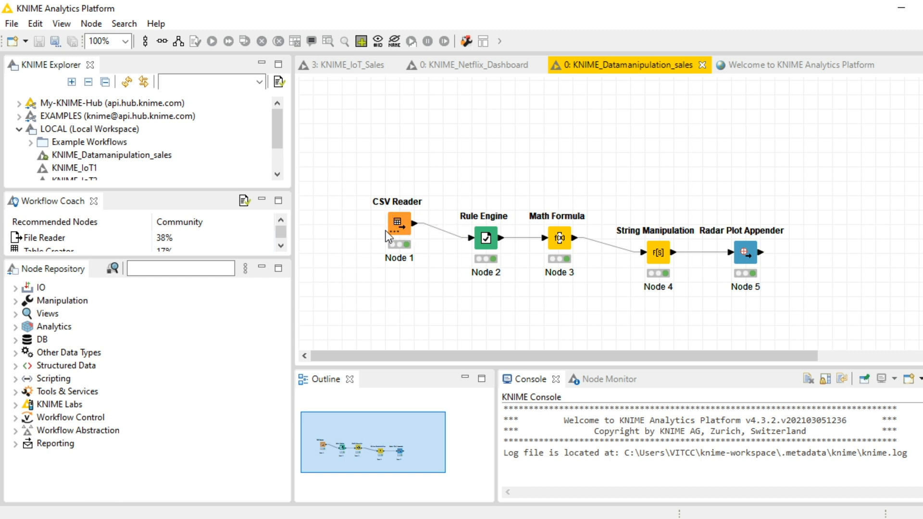
pyautogui.click(181, 268)
pyautogui.write('rule')
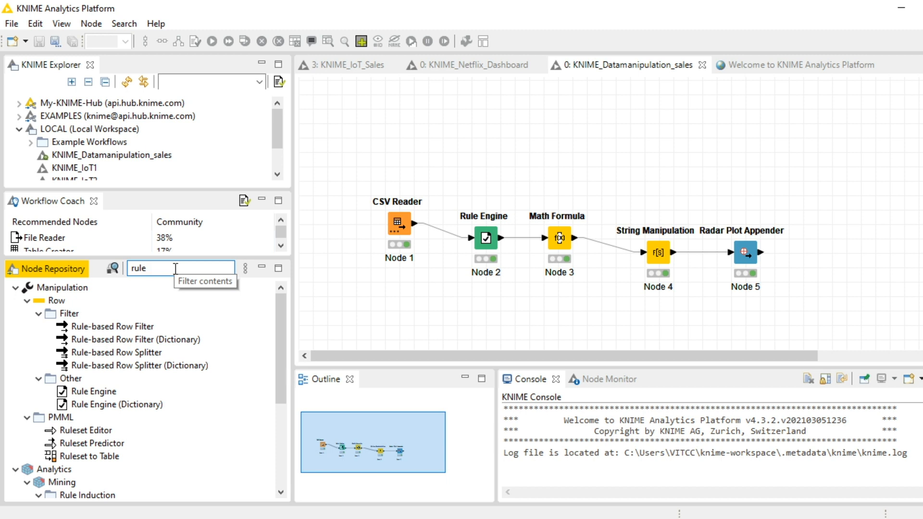
pyautogui.write(' engine')
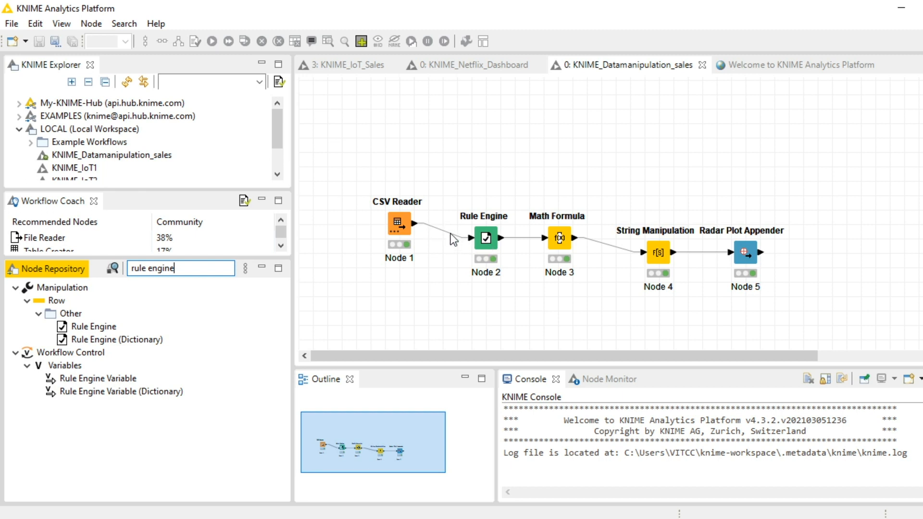
# Examine the Rule Engine node's customer classification rules and appended column setting, and close its configuration without changes.
pyautogui.rightClick(485, 239)
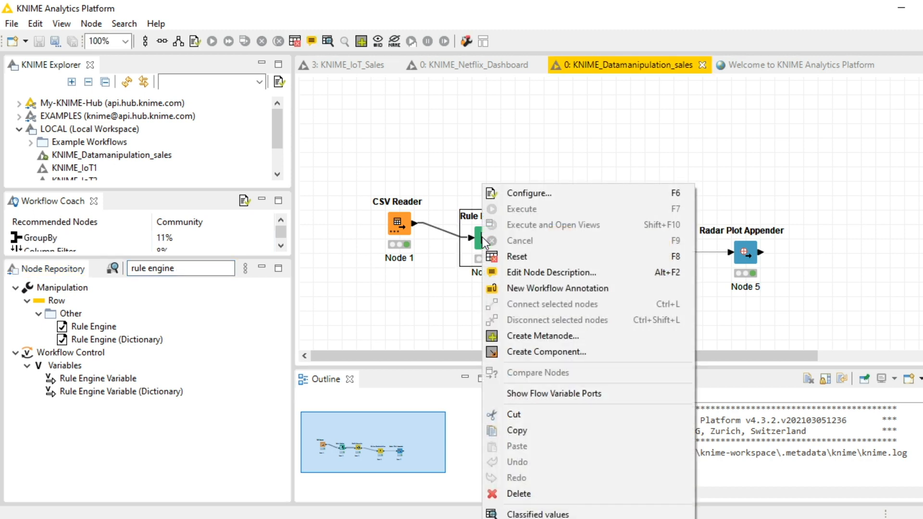
pyautogui.click(512, 194)
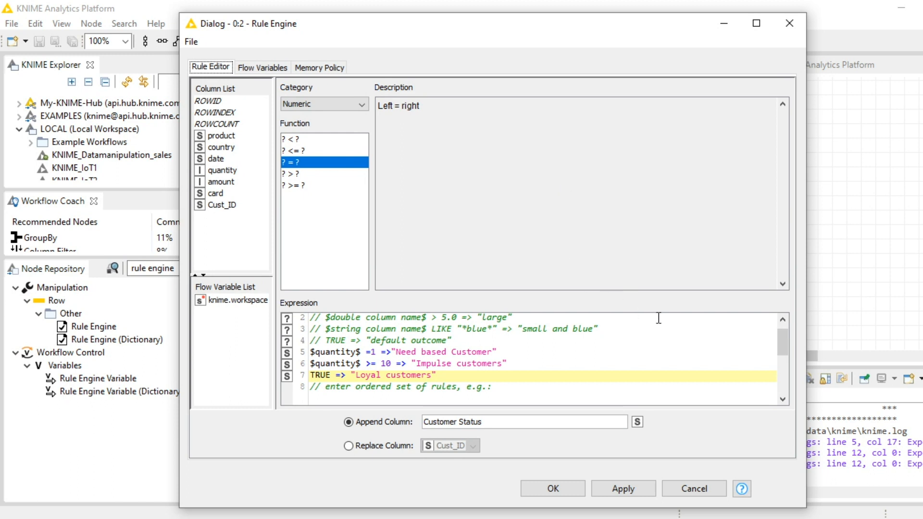
pyautogui.moveTo(783, 341)
pyautogui.mouseDown()
pyautogui.moveTo(784, 354)
pyautogui.moveTo(784, 339)
pyautogui.mouseUp()
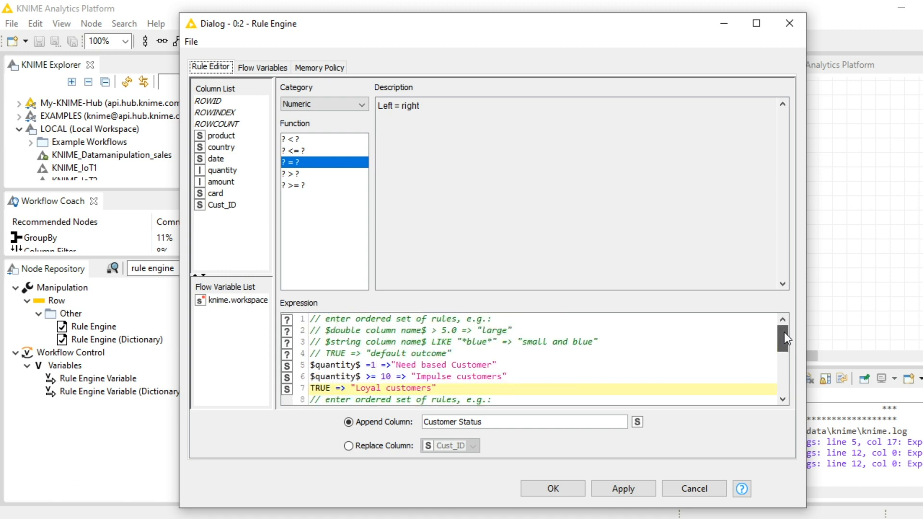
pyautogui.click(773, 319)
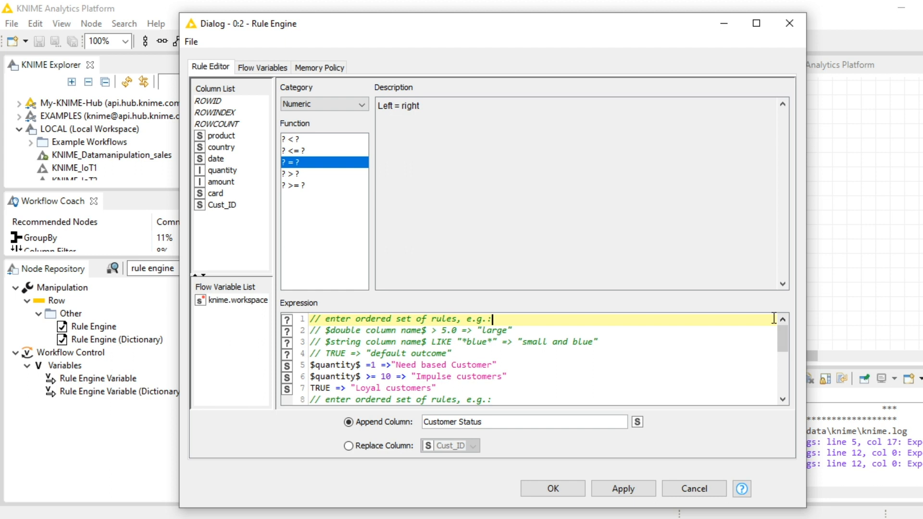
pyautogui.doubleClick(520, 126)
pyautogui.click(554, 489)
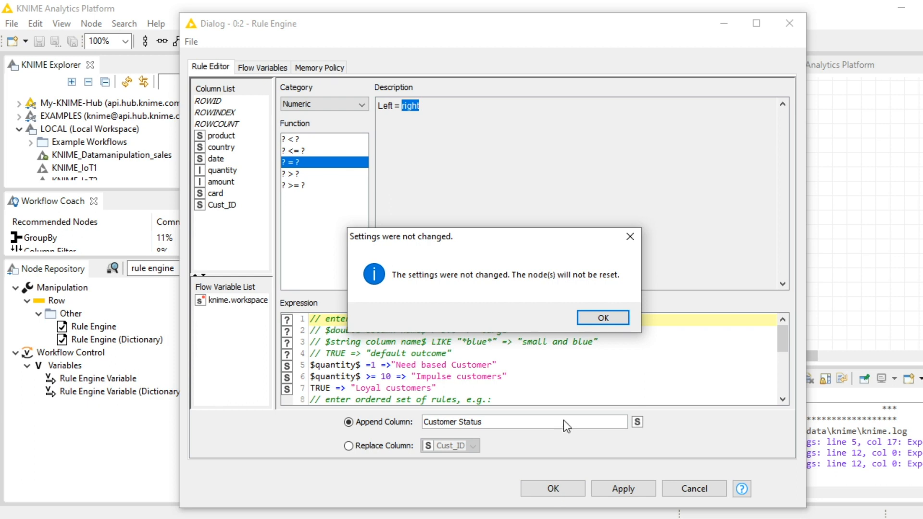
pyautogui.click(588, 313)
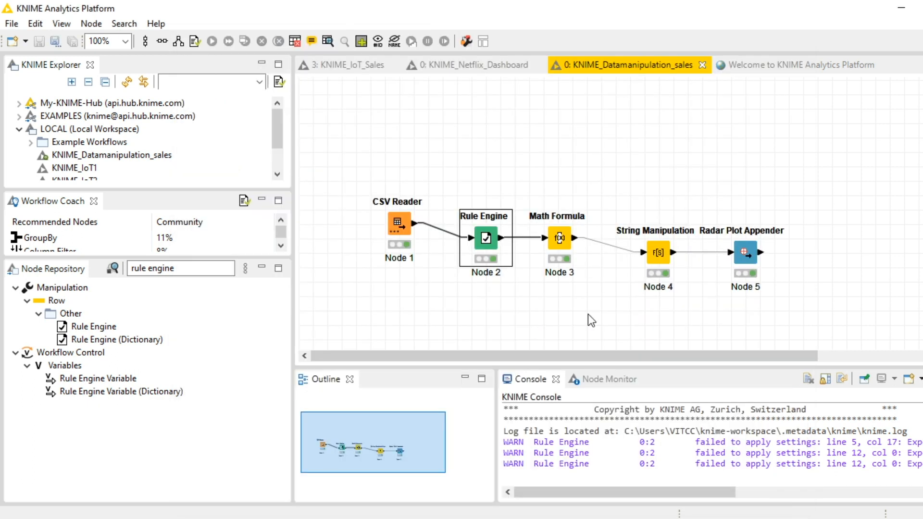
# Change the "Impulse customers" rule in the Rule Engine node to $quantity$ <= 10 and apply it, accepting the node reset.
pyautogui.rightClick(474, 231)
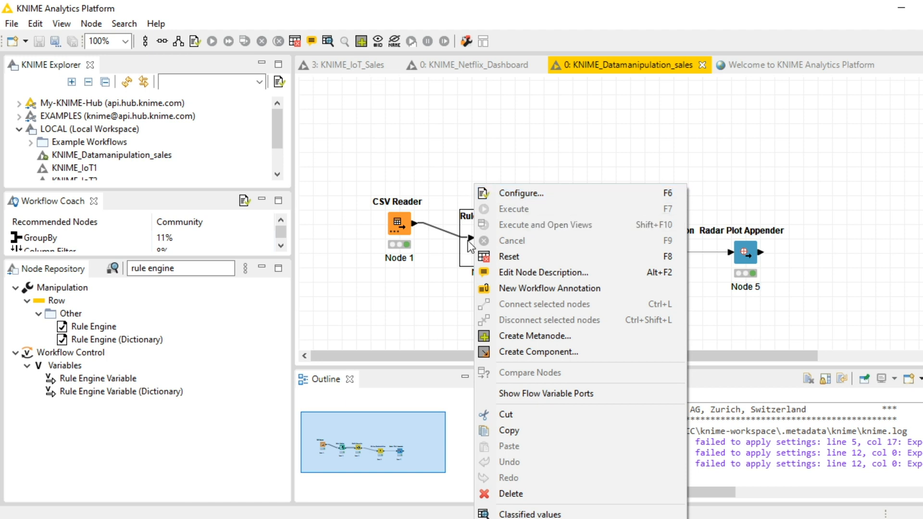
pyautogui.click(520, 195)
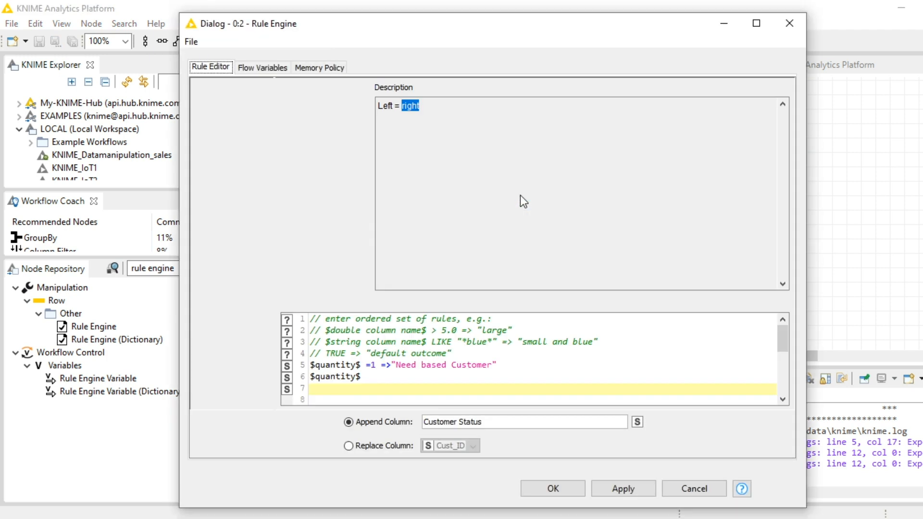
pyautogui.click(382, 377)
pyautogui.press('Left')
pyautogui.press('Left')
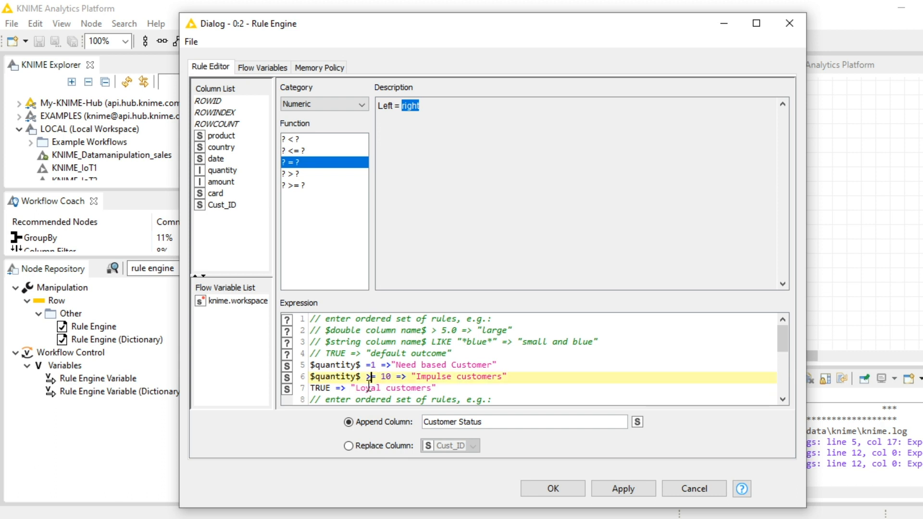
pyautogui.press('BackSpace')
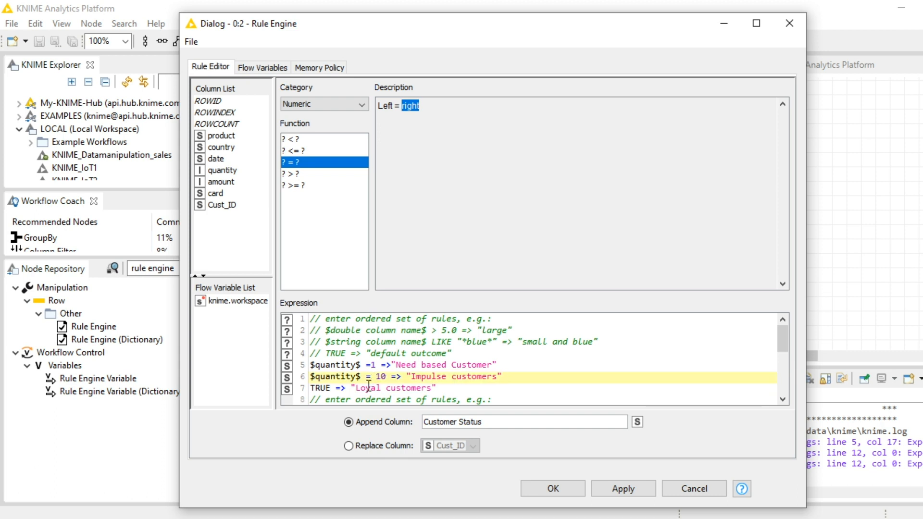
pyautogui.write('<')
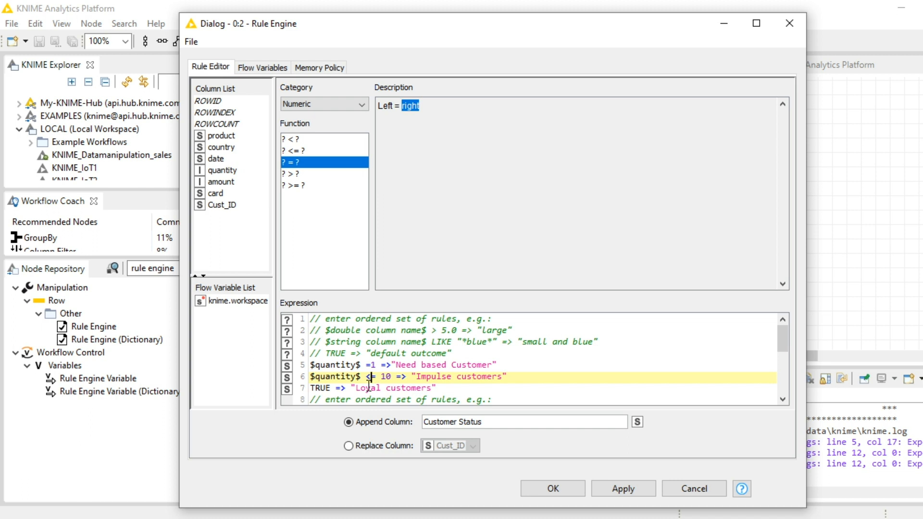
pyautogui.click(531, 487)
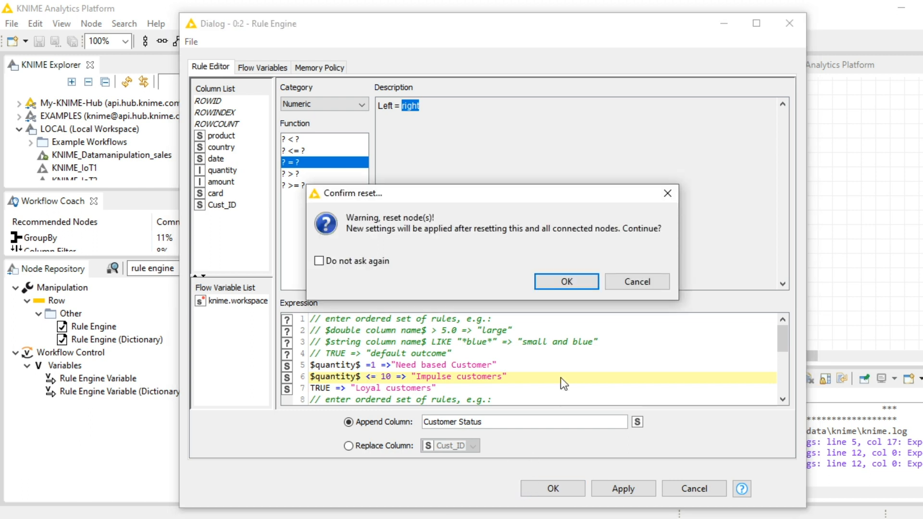
pyautogui.click(566, 283)
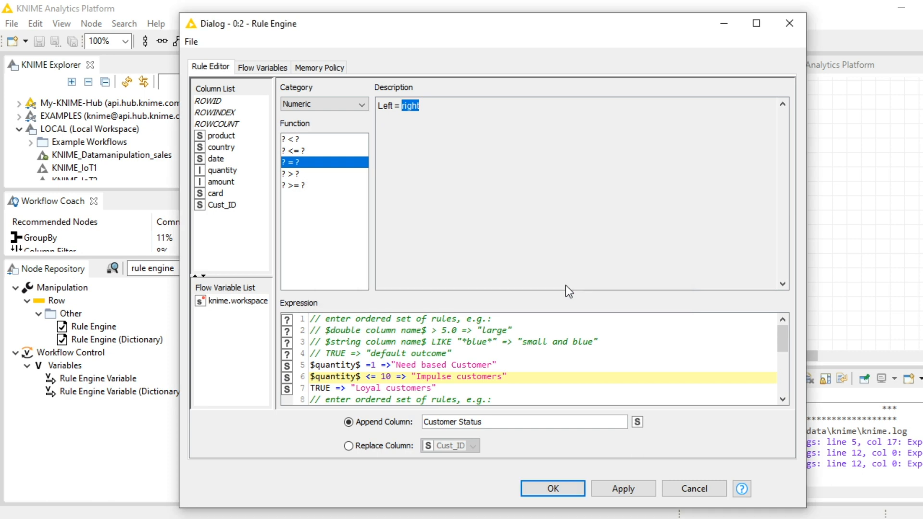
pyautogui.click(550, 490)
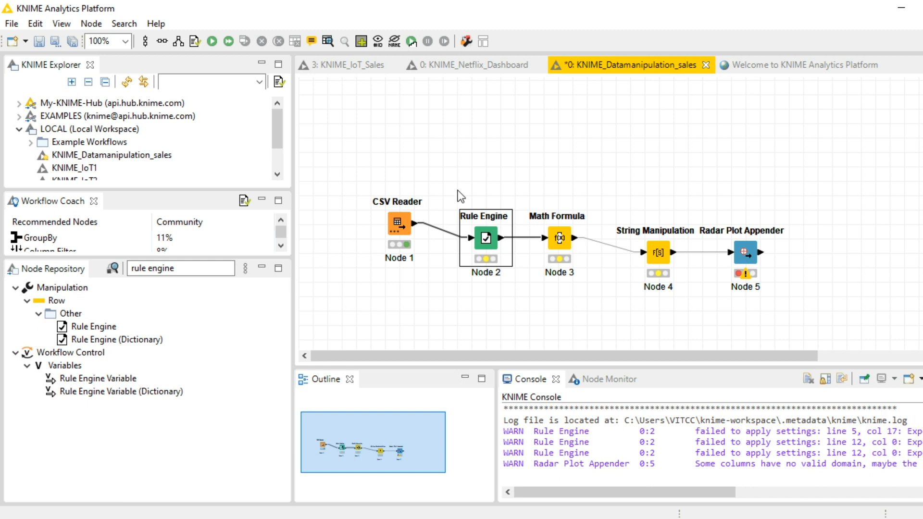
# Execute the Rule Engine node and inspect its Classified values output table.
pyautogui.rightClick(486, 243)
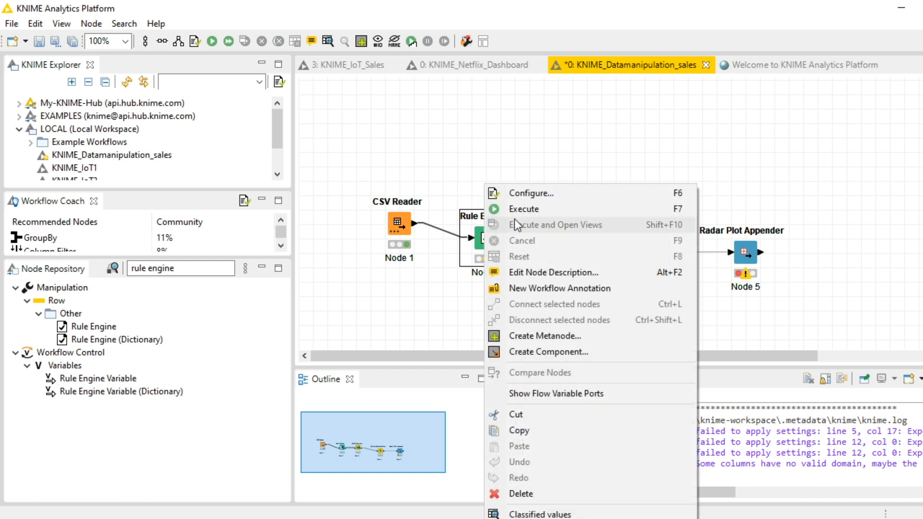
pyautogui.click(545, 209)
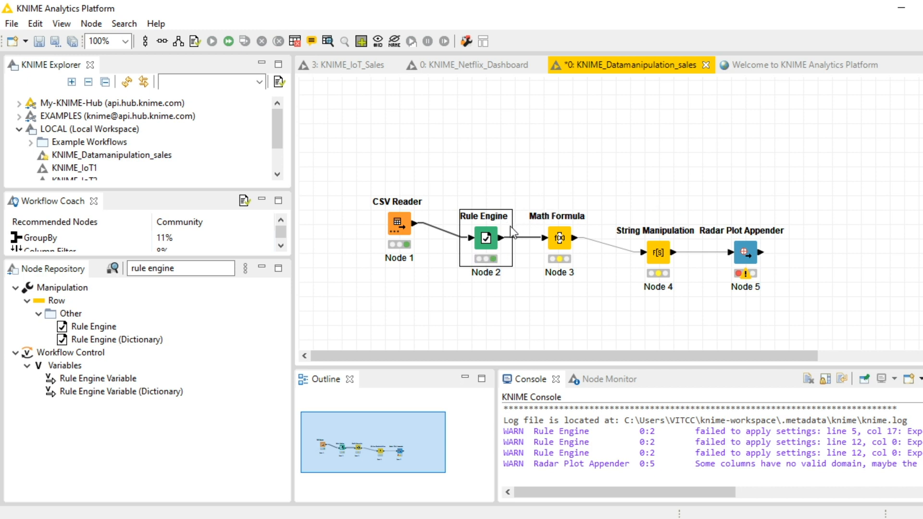
pyautogui.rightClick(491, 240)
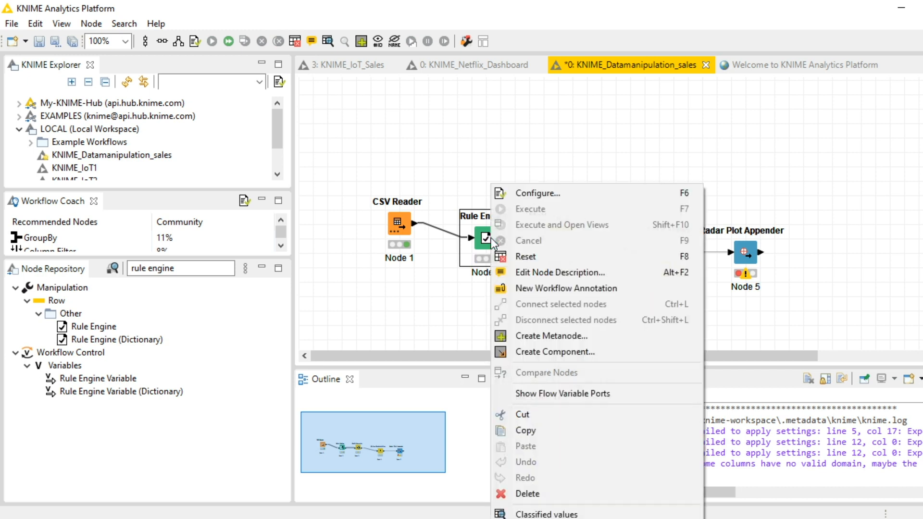
pyautogui.click(556, 514)
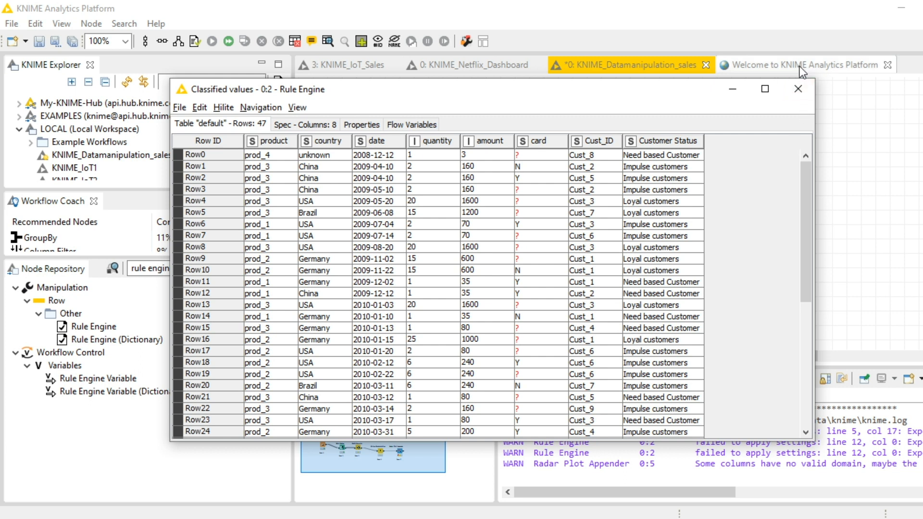
pyautogui.click(794, 98)
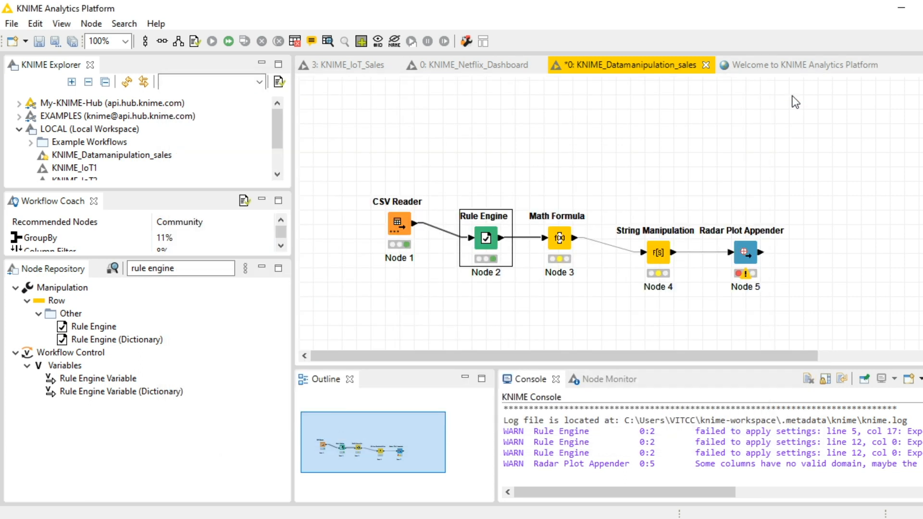
# Compare the CSV Reader's File Table with the Rule Engine's Classified values, examining the Customer Status column.
pyautogui.rightClick(390, 247)
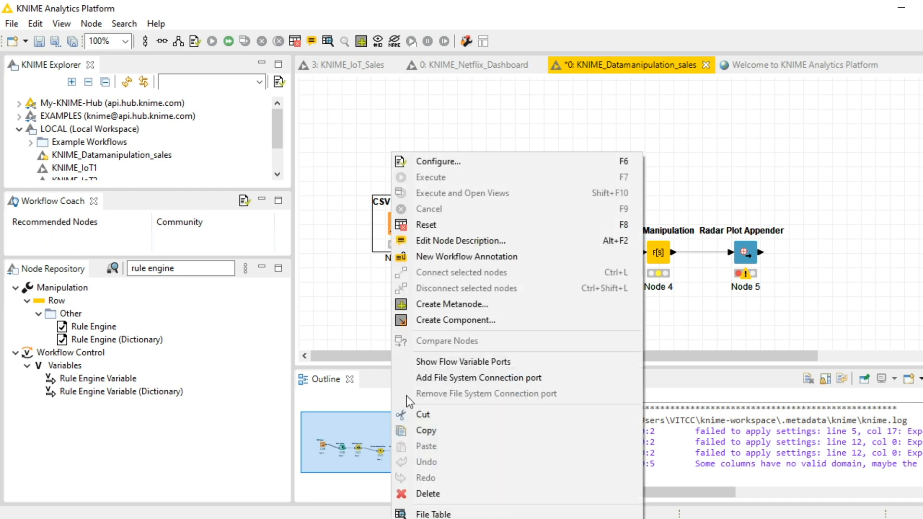
pyautogui.click(417, 511)
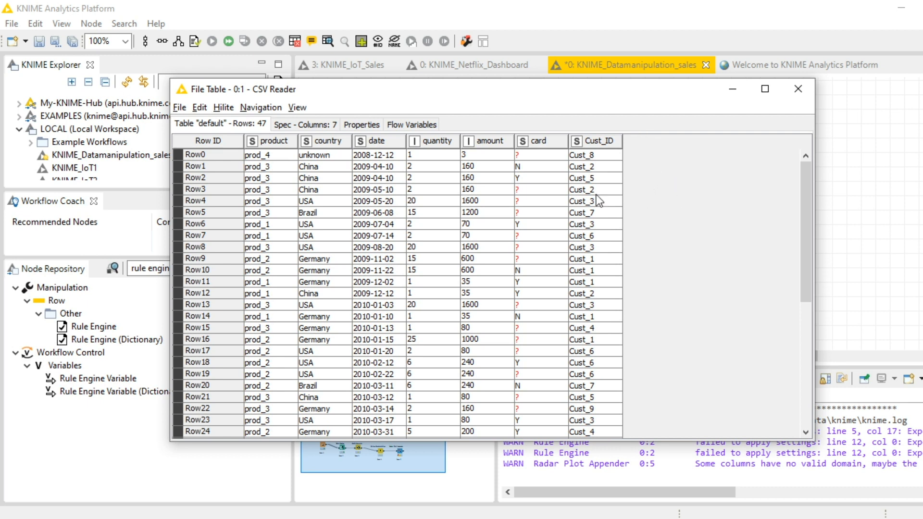
pyautogui.click(799, 94)
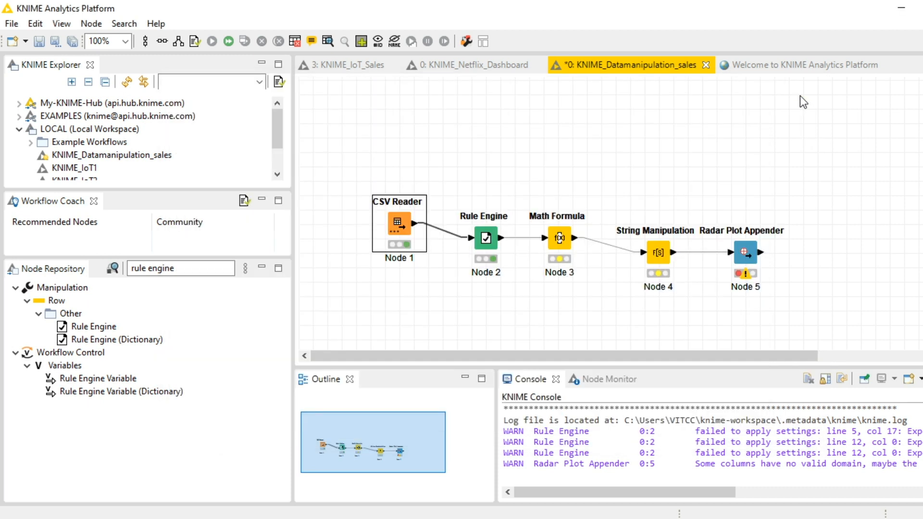
pyautogui.rightClick(482, 250)
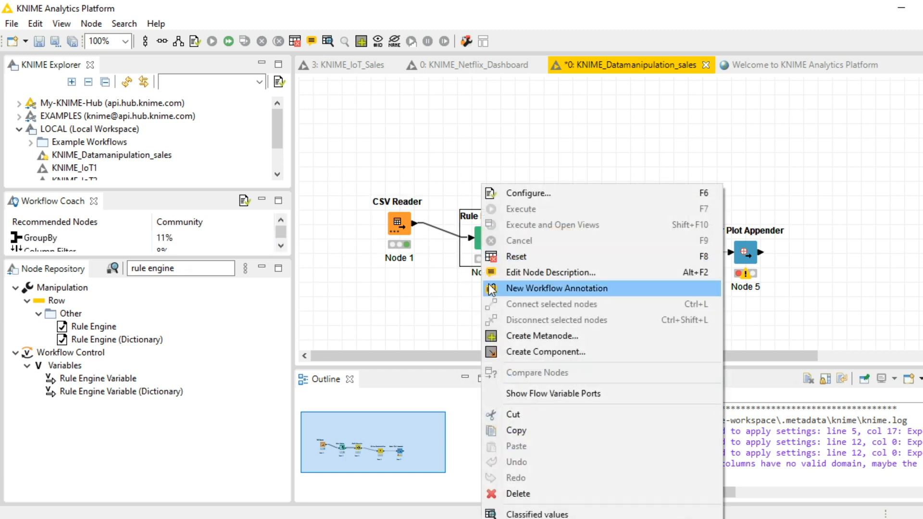
pyautogui.click(529, 514)
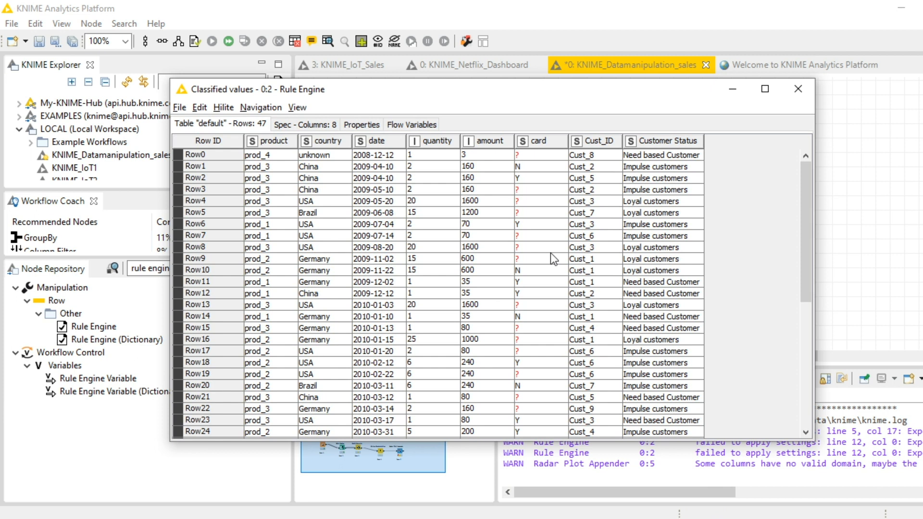
pyautogui.click(684, 167)
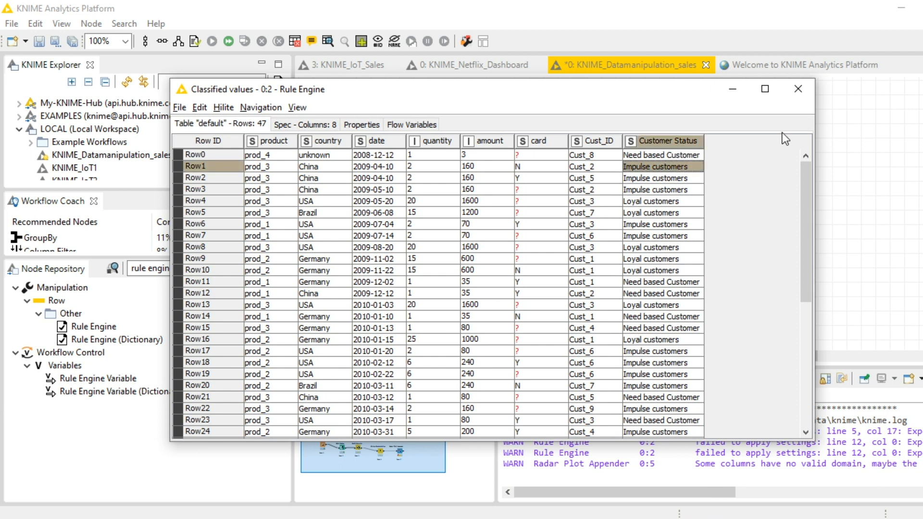
pyautogui.click(806, 96)
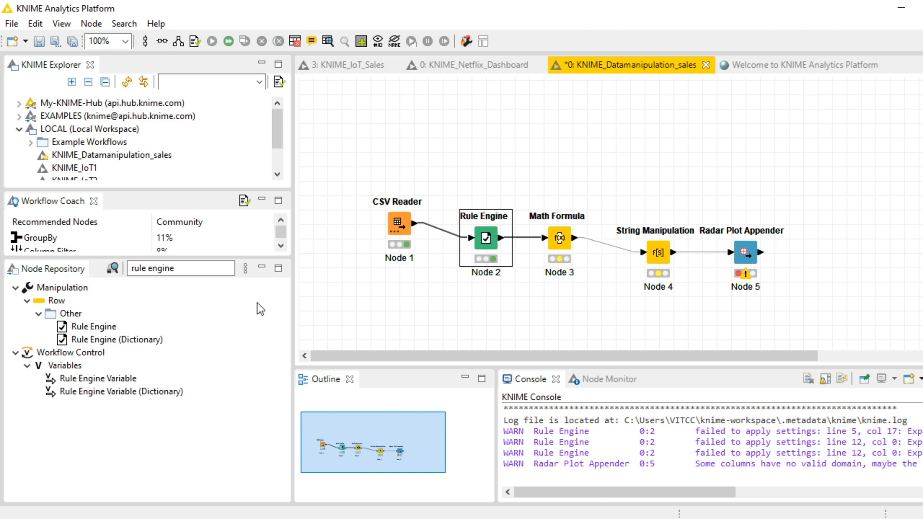
# Replace the node repository search with "Math for" to look up the Math Formula node.
pyautogui.click(202, 266)
pyautogui.press('BackSpace')
pyautogui.press('BackSpace')
pyautogui.press('BackSpace')
pyautogui.press('BackSpace')
pyautogui.press('BackSpace')
pyautogui.press('BackSpace')
pyautogui.press('BackSpace')
pyautogui.press('BackSpace')
pyautogui.press('BackSpace')
pyautogui.press('BackSpace')
pyautogui.press('BackSpace')
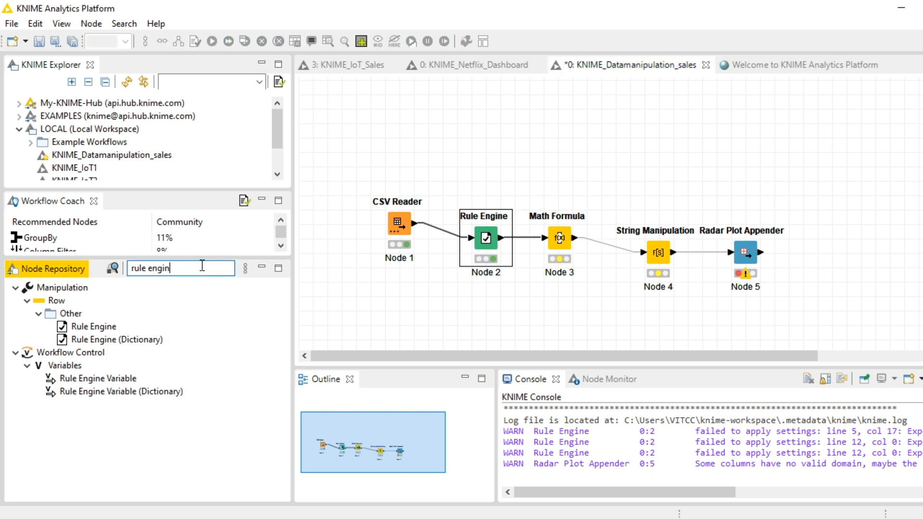
pyautogui.write('M')
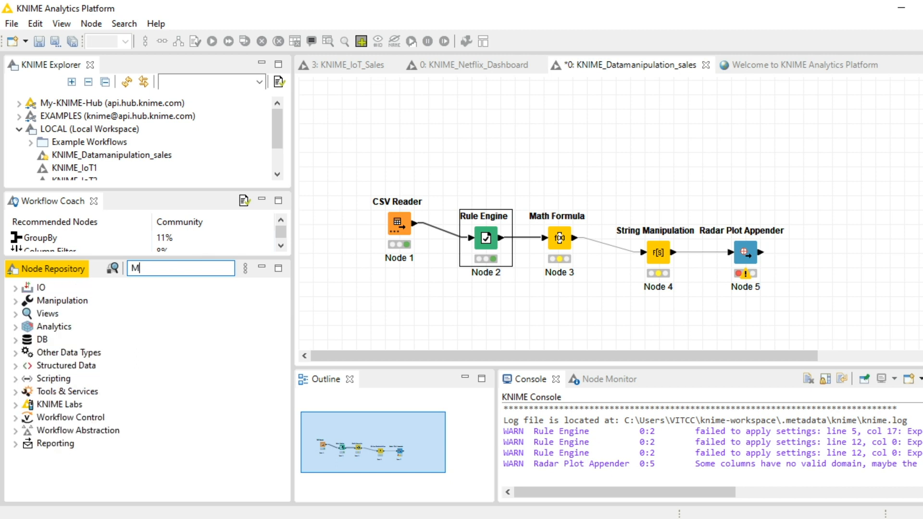
pyautogui.write('ath for')
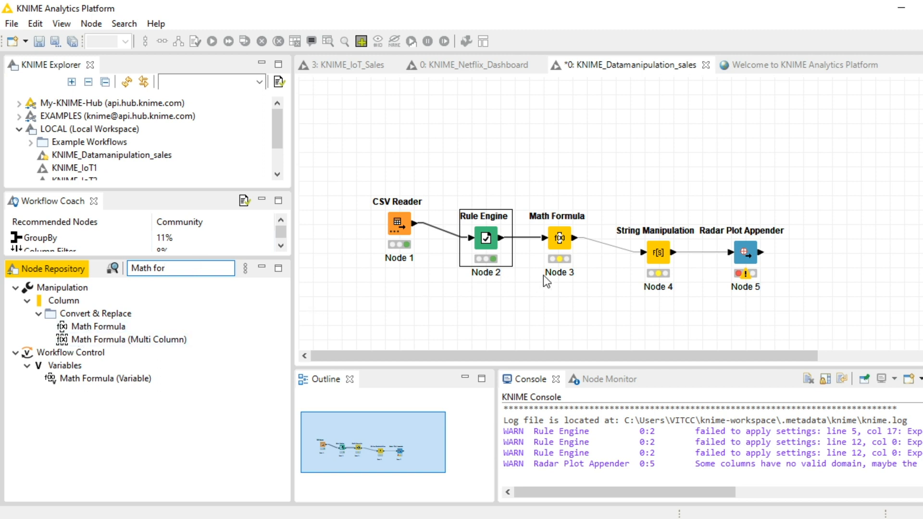
pyautogui.rightClick(573, 233)
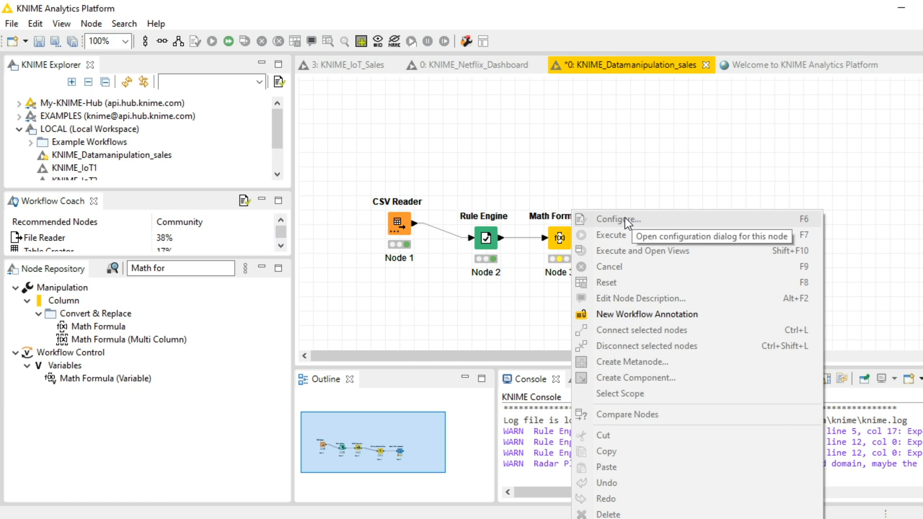
pyautogui.click(470, 323)
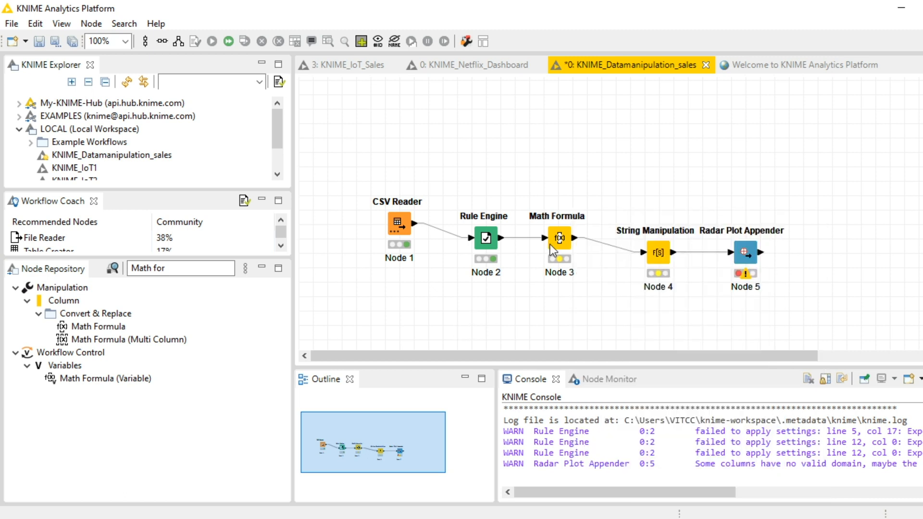
# Open the Math Formula node's configuration and clear its existing expression.
pyautogui.rightClick(556, 243)
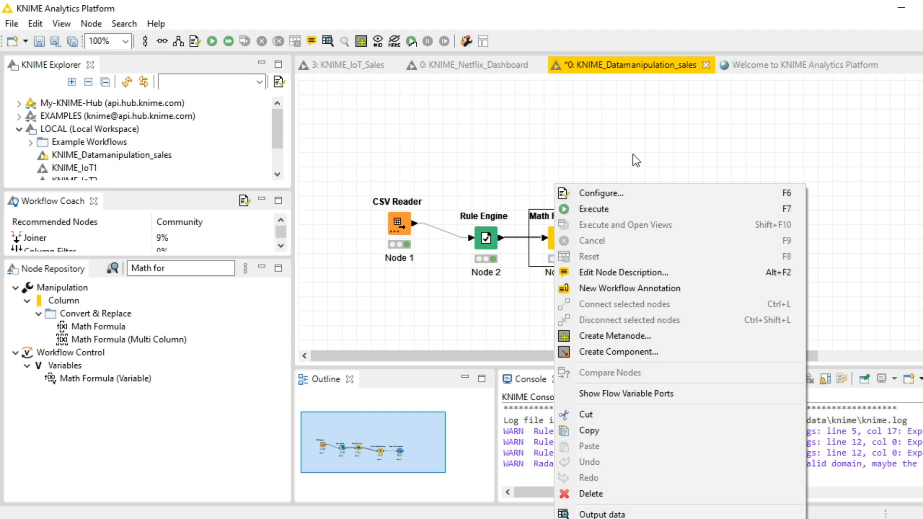
pyautogui.click(609, 199)
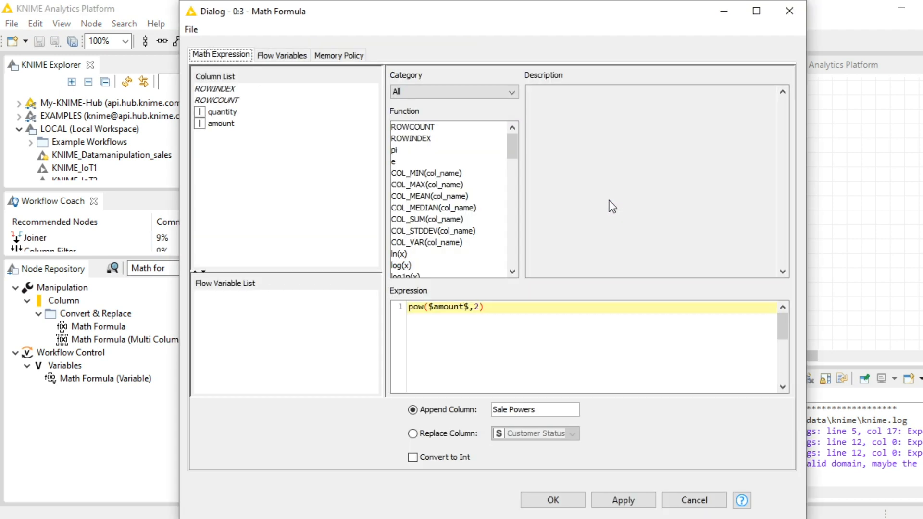
pyautogui.click(490, 305)
pyautogui.press('BackSpace')
pyautogui.press('BackSpace')
pyautogui.press('BackSpace')
pyautogui.press('BackSpace')
pyautogui.press('BackSpace')
pyautogui.press('BackSpace')
pyautogui.press('BackSpace')
pyautogui.press('BackSpace')
pyautogui.press('BackSpace')
pyautogui.press('BackSpace')
pyautogui.press('BackSpace')
pyautogui.press('BackSpace')
pyautogui.press('BackSpace')
pyautogui.press('BackSpace')
pyautogui.press('BackSpace')
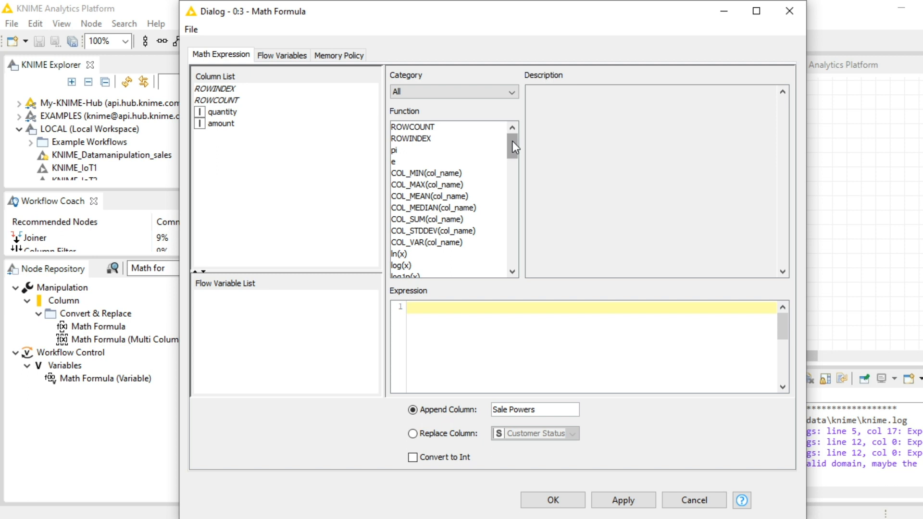
# Review the functions in the arithmetic operator and exponential function categories, and return the category filter to All.
pyautogui.click(495, 91)
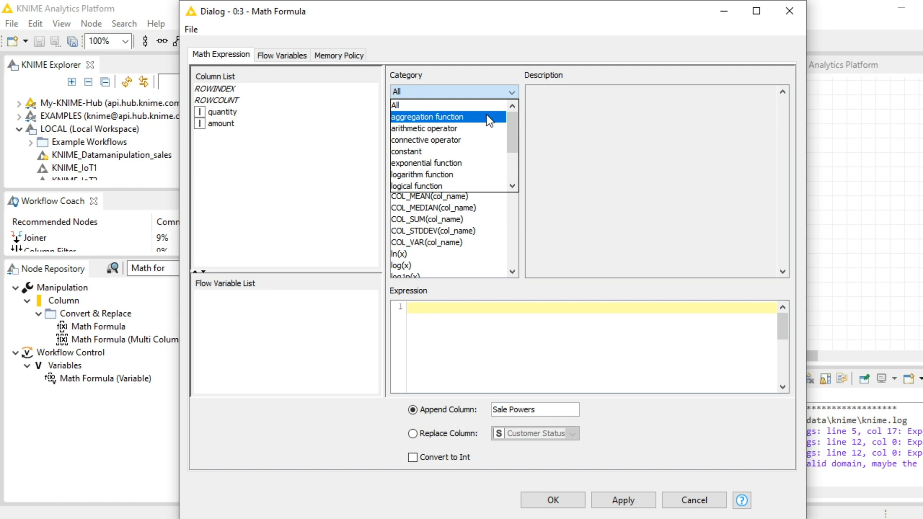
pyautogui.click(486, 128)
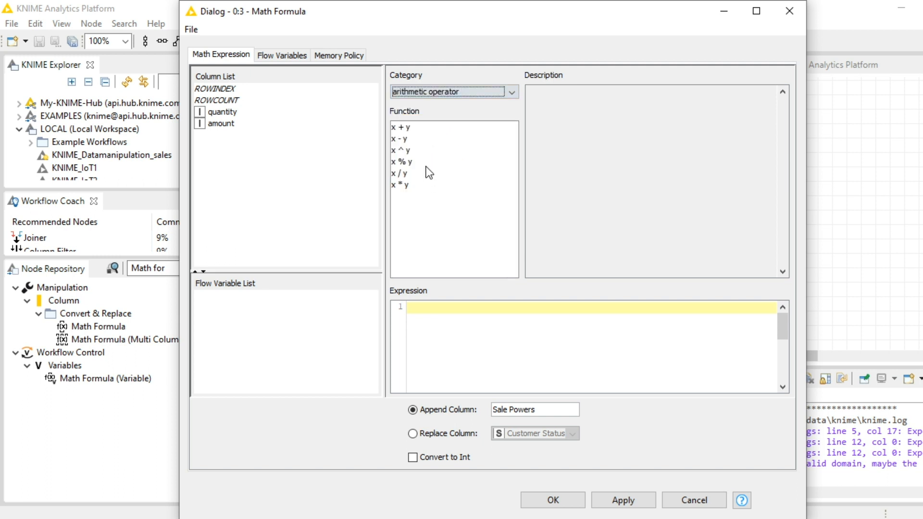
pyautogui.click(512, 92)
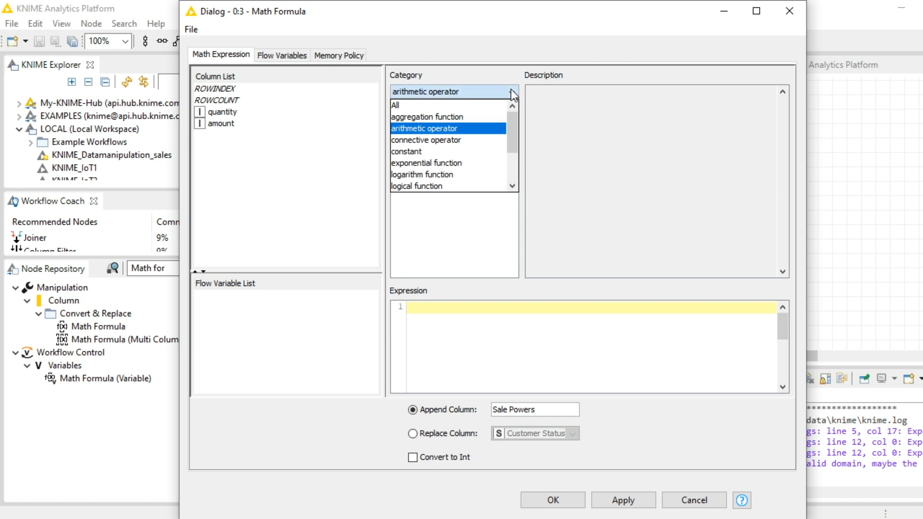
pyautogui.click(496, 167)
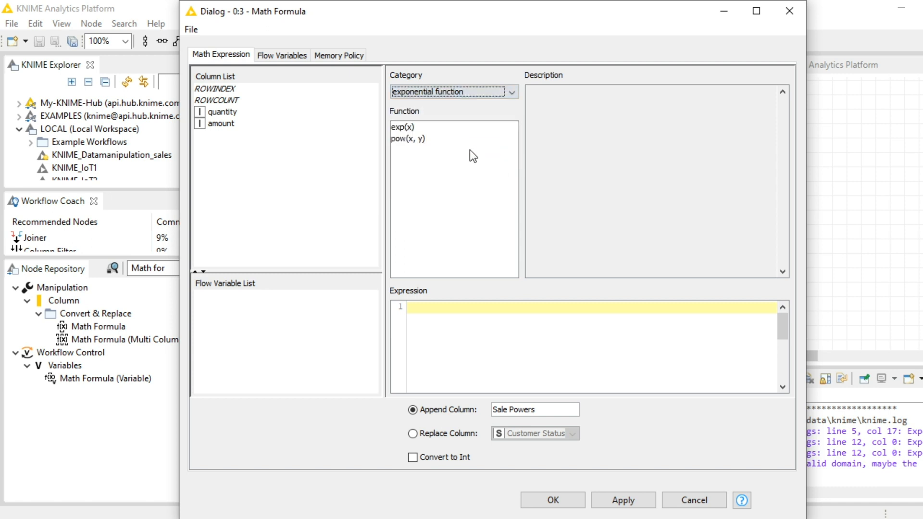
pyautogui.click(512, 92)
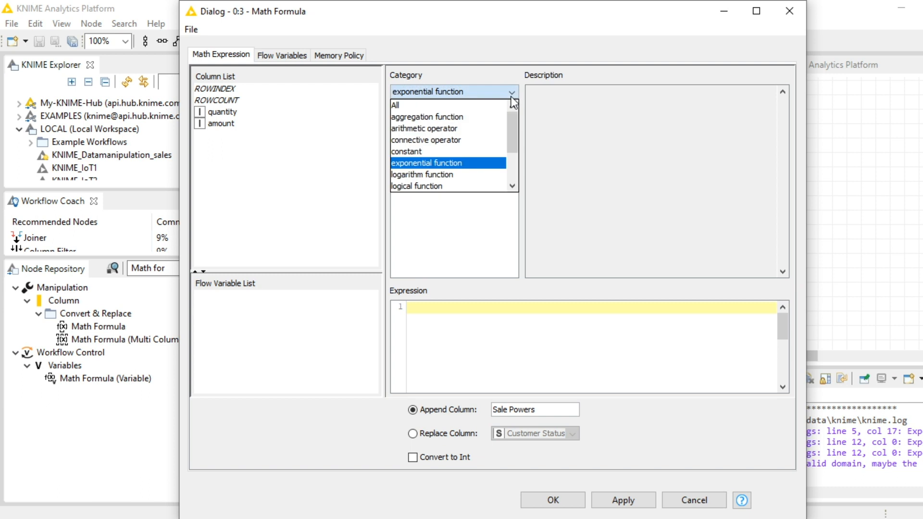
pyautogui.click(485, 106)
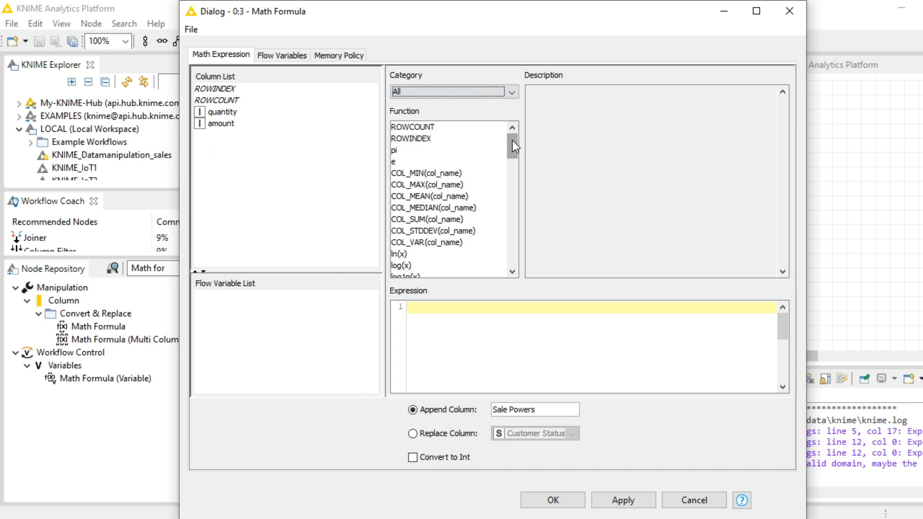
# Build the expression pow($amount$,2) from the pow(x, y) function and the amount column.
pyautogui.moveTo(513, 144); pyautogui.dragTo(513, 153)
pyautogui.scroll(1, 476, 149)
pyautogui.scroll(-3, 450, 164)
pyautogui.scroll(4, 462, 168)
pyautogui.moveTo(513, 148); pyautogui.dragTo(513, 166)
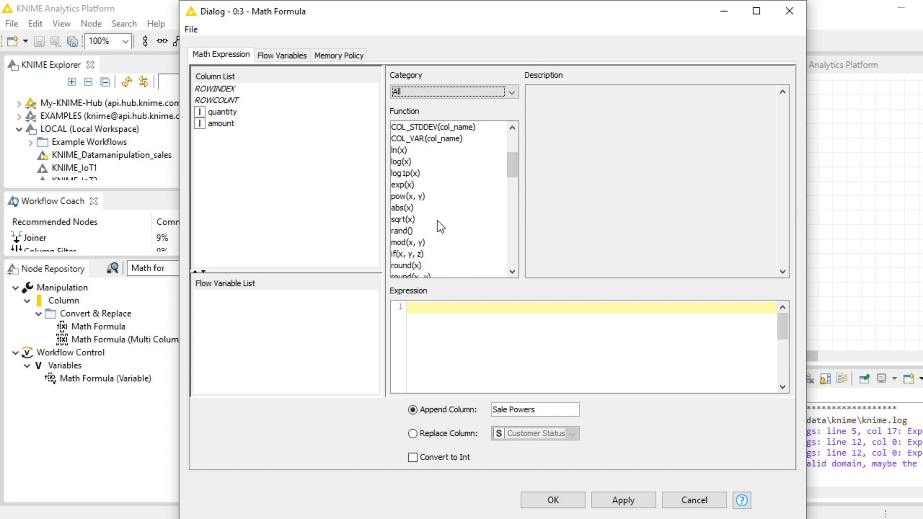
pyautogui.doubleClick(422, 197)
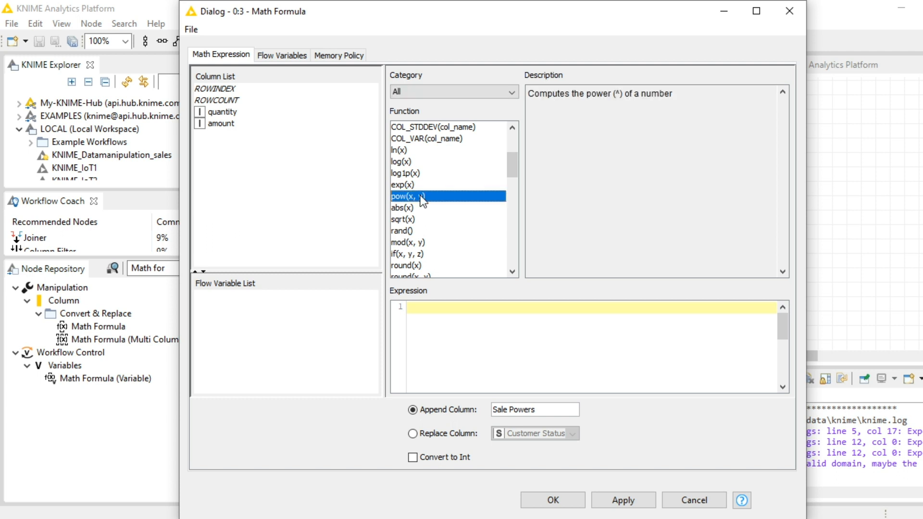
pyautogui.click(232, 126)
pyautogui.doubleClick(231, 126)
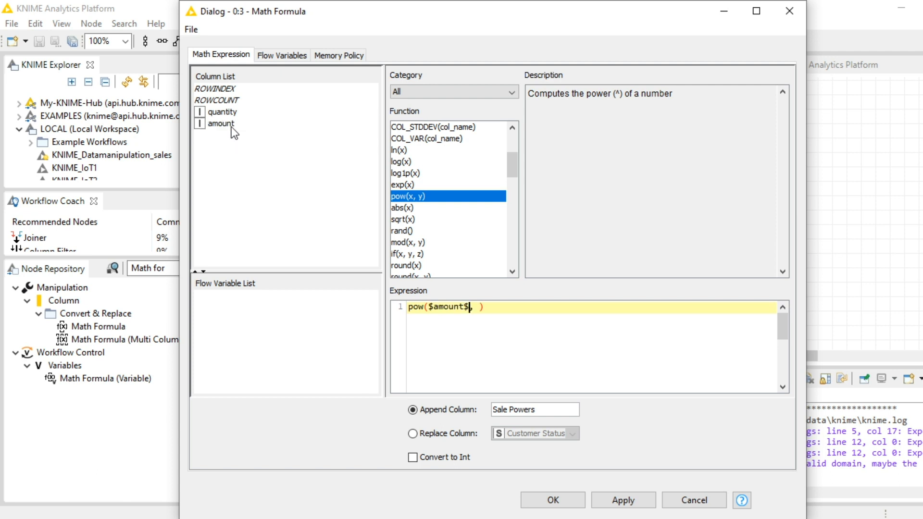
pyautogui.press('Right')
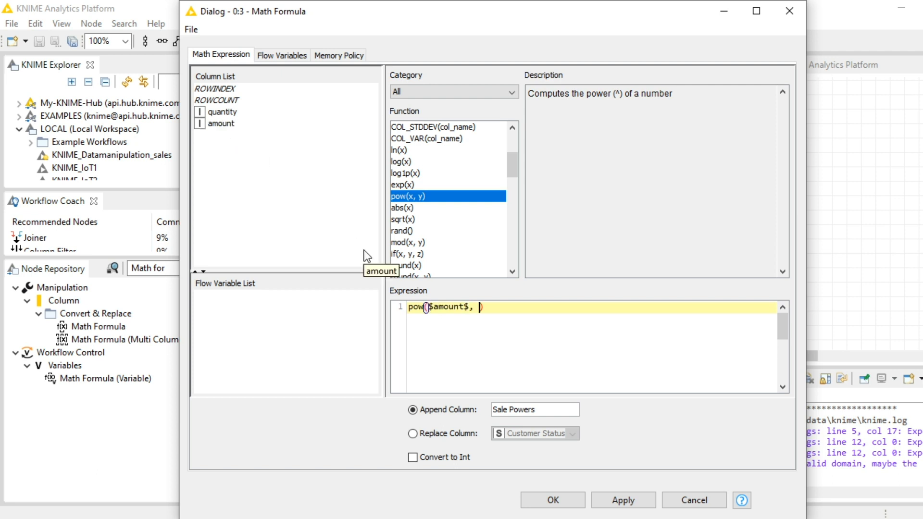
pyautogui.write('2')
# Name the appended column SALES GAIN and accept the Math Formula configuration.
pyautogui.click(513, 413)
pyautogui.press('BackSpace')
pyautogui.press('BackSpace')
pyautogui.press('BackSpace')
pyautogui.press('BackSpace')
pyautogui.press('BackSpace')
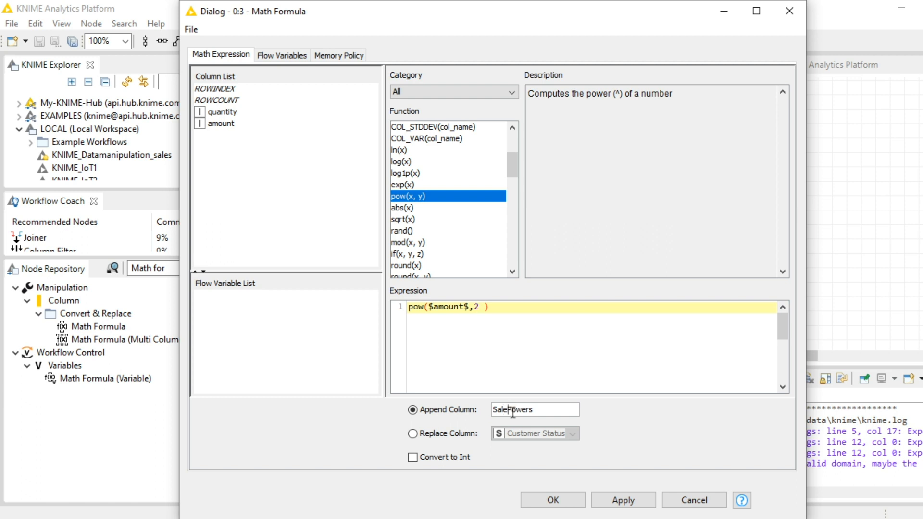
pyautogui.press('Delete')
pyautogui.press('Delete')
pyautogui.press('Delete')
pyautogui.press('Delete')
pyautogui.press('Delete')
pyautogui.write('SA')
pyautogui.press('BackSpace')
pyautogui.write('ALES GAIN')
pyautogui.click(570, 500)
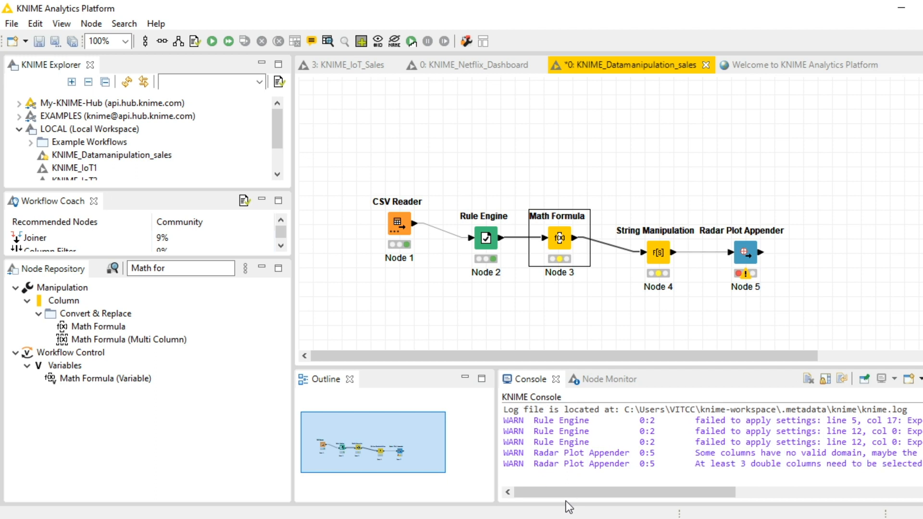
# Execute the Math Formula node and open its output data table.
pyautogui.rightClick(543, 267)
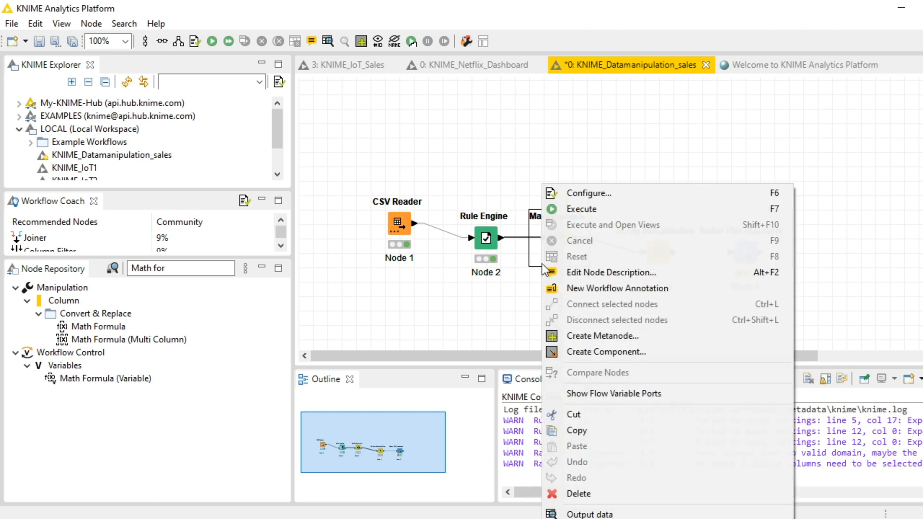
pyautogui.click(590, 210)
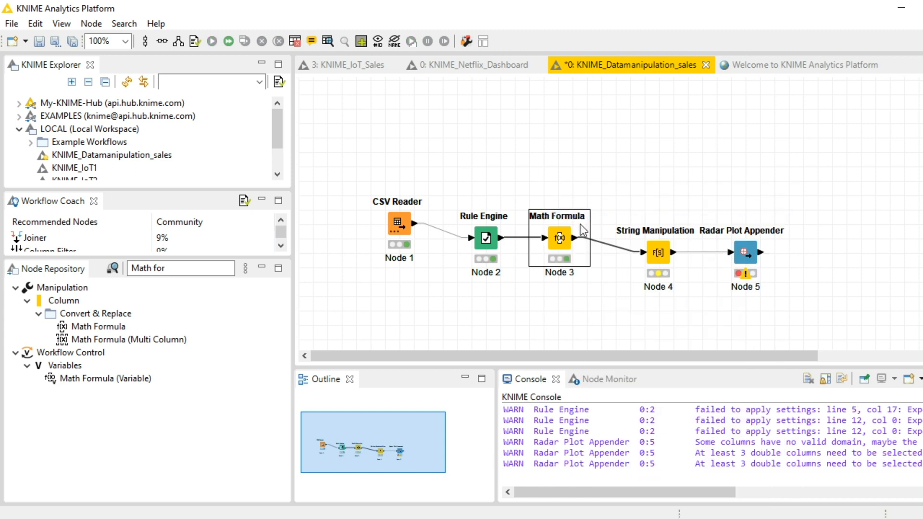
pyautogui.rightClick(571, 237)
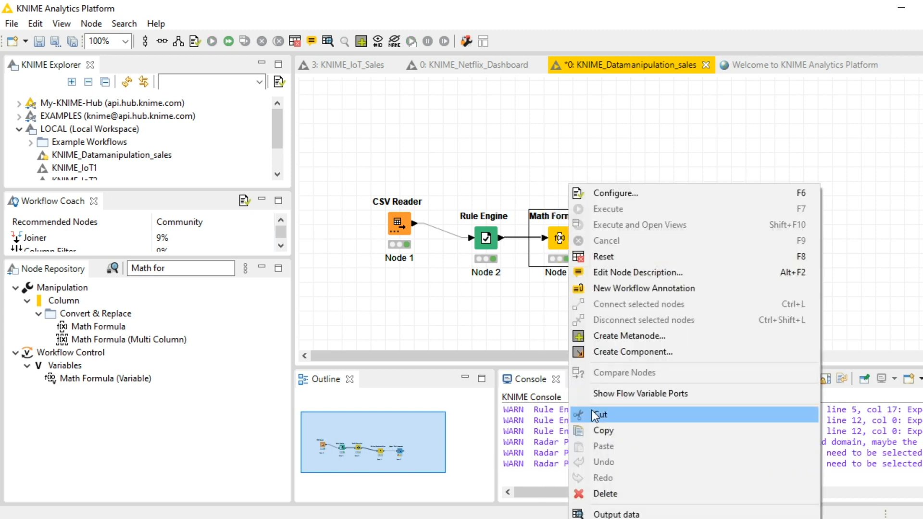
pyautogui.click(644, 514)
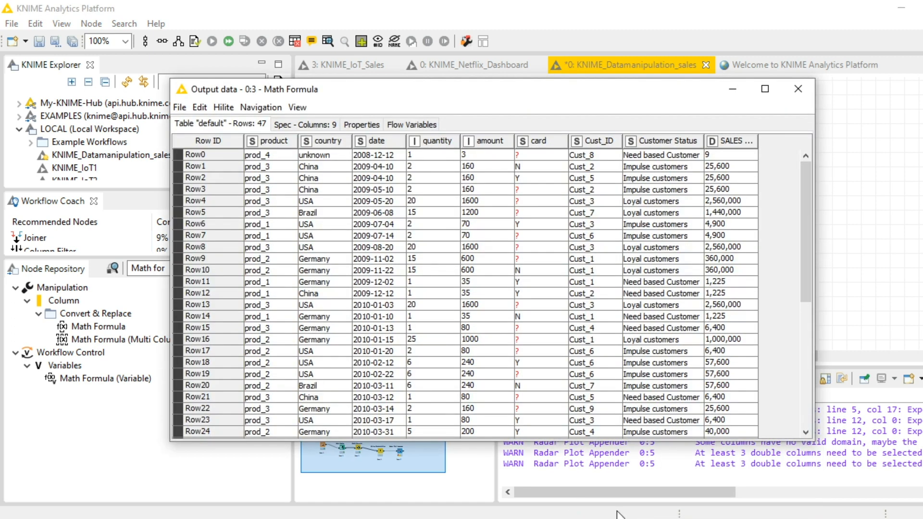
# Compare the amount values with the SALES GAIN values in the first rows of the Math Formula output table.
pyautogui.click(867, 270)
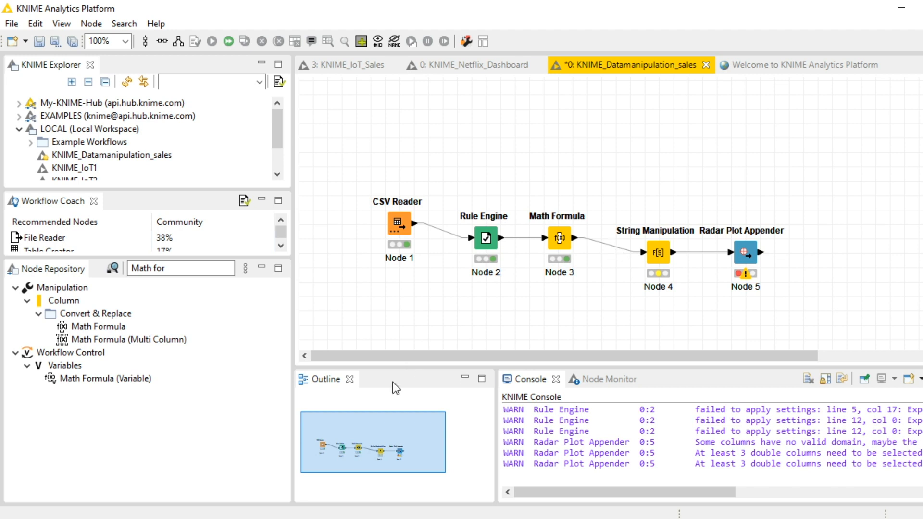
pyautogui.hotkey('alt', 'Tab')
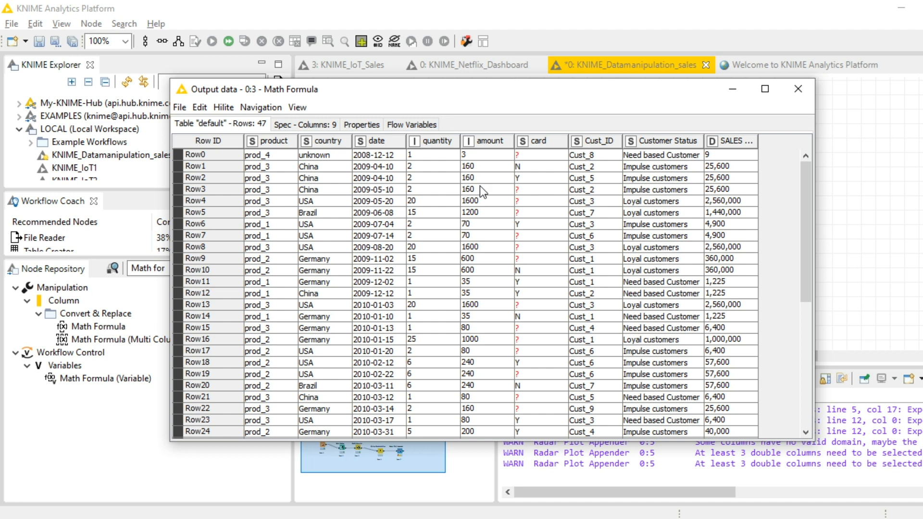
pyautogui.click(475, 157)
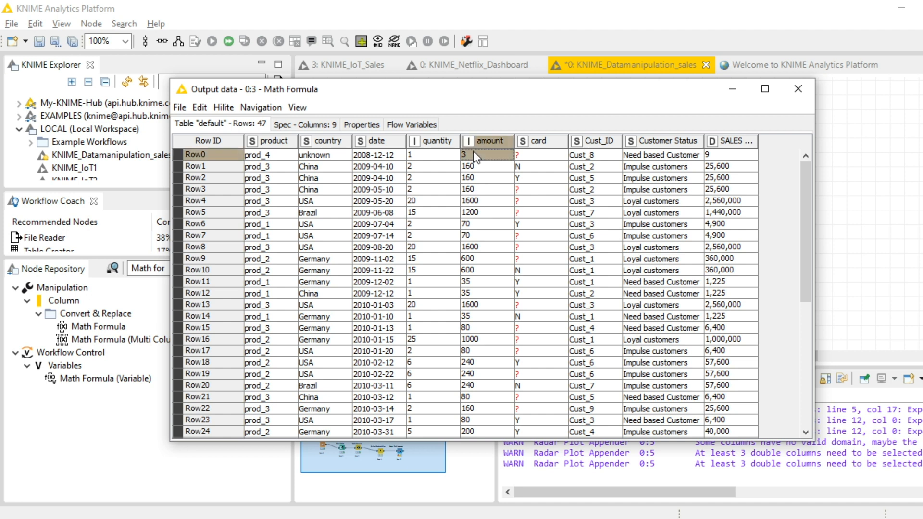
pyautogui.press('Right')
pyautogui.press('Right')
pyautogui.press('Right')
pyautogui.press('Right')
pyautogui.press('Down')
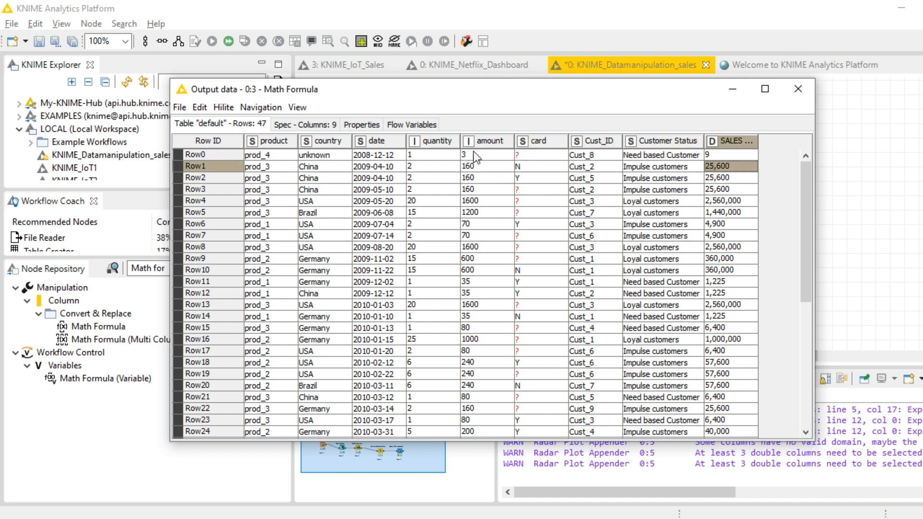
pyautogui.press('Left')
pyautogui.press('Left')
pyautogui.press('Left')
pyautogui.press('Left')
pyautogui.press('Right')
pyautogui.press('Right')
pyautogui.press('Right')
pyautogui.press('Right')
pyautogui.hotkey('alt', 'Tab')
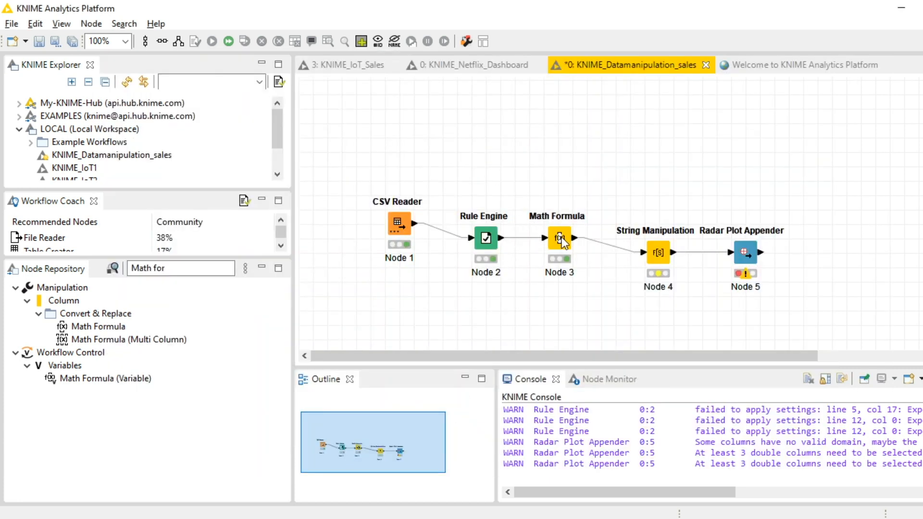
# Reopen the Math Formula configuration to review its expression and functions, apply it without edits and close it.
pyautogui.rightClick(562, 238)
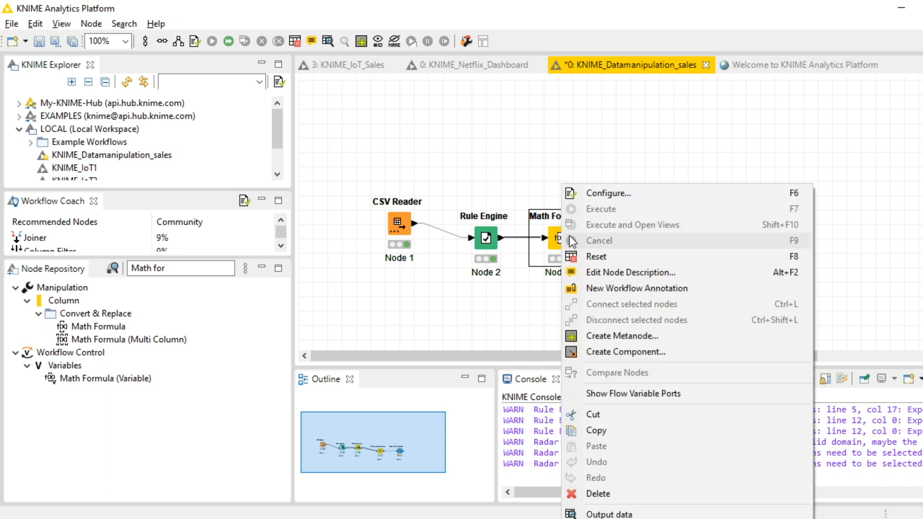
pyautogui.click(602, 193)
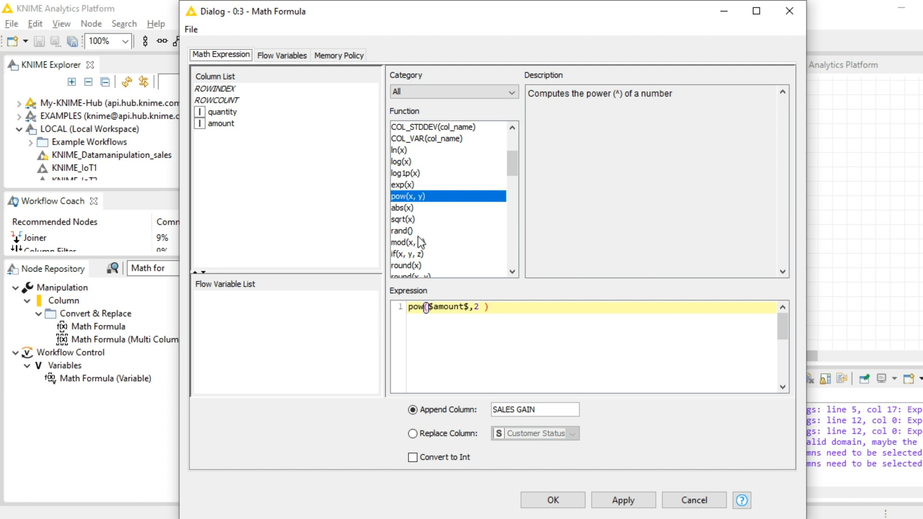
pyautogui.click(621, 501)
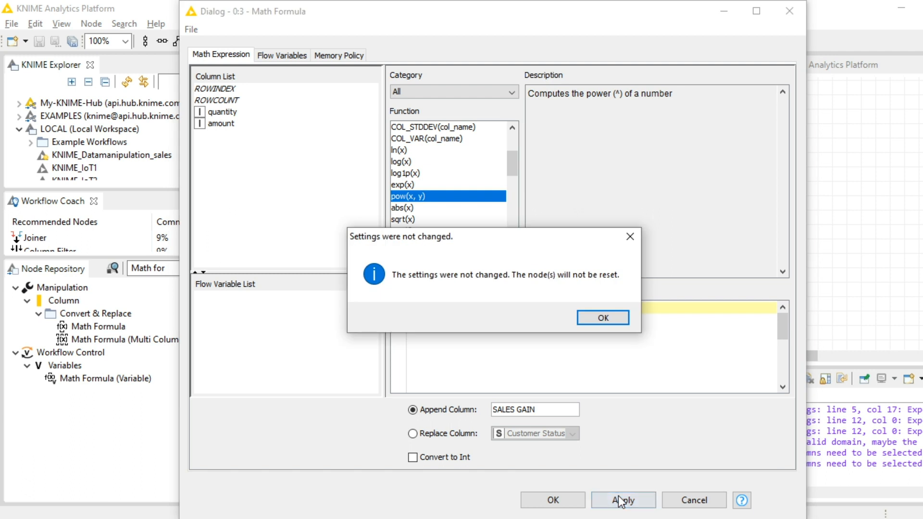
pyautogui.click(584, 316)
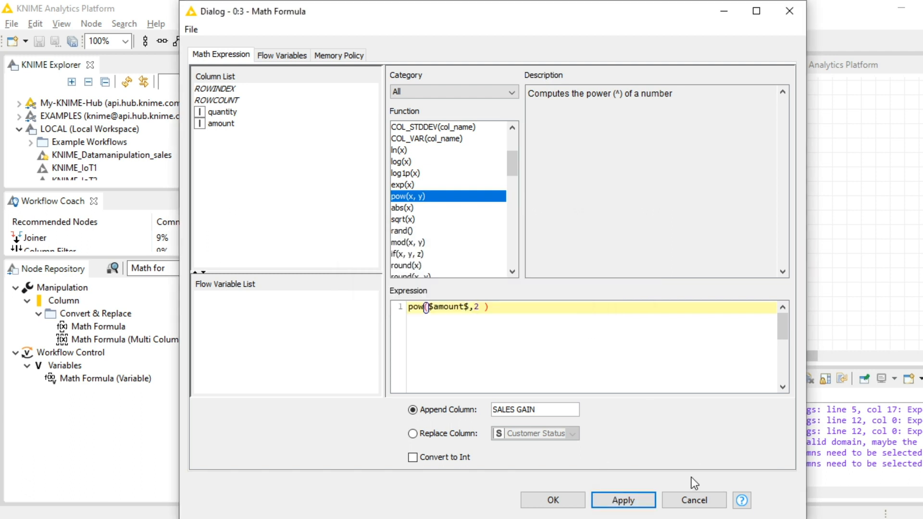
pyautogui.click(690, 497)
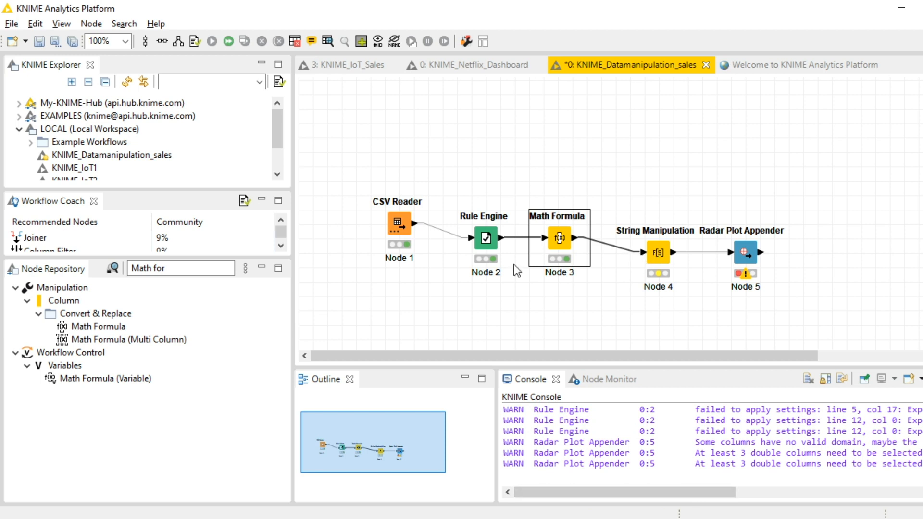
# Replace the node repository search with "STRING MANI" to look up the String Manipulation node.
pyautogui.click(174, 272)
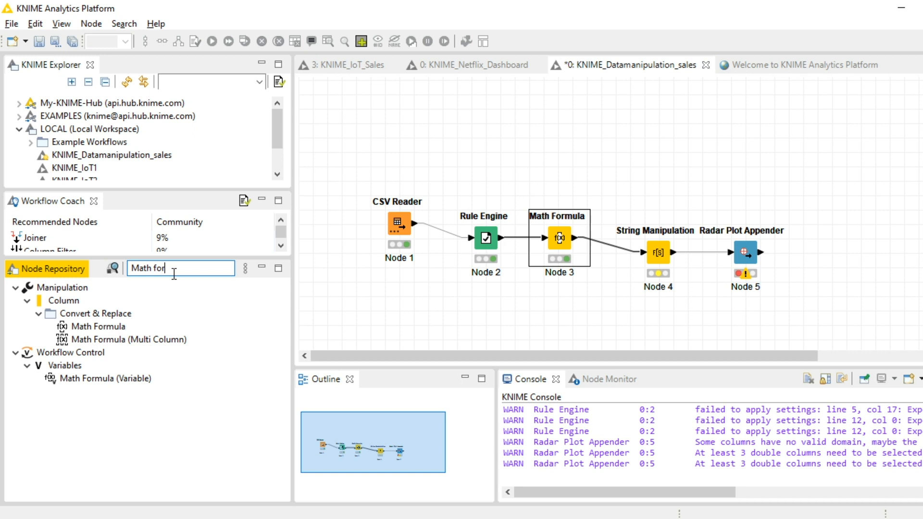
pyautogui.hotkey('ctrl', 'a')
pyautogui.press('BackSpace')
pyautogui.write('STRI')
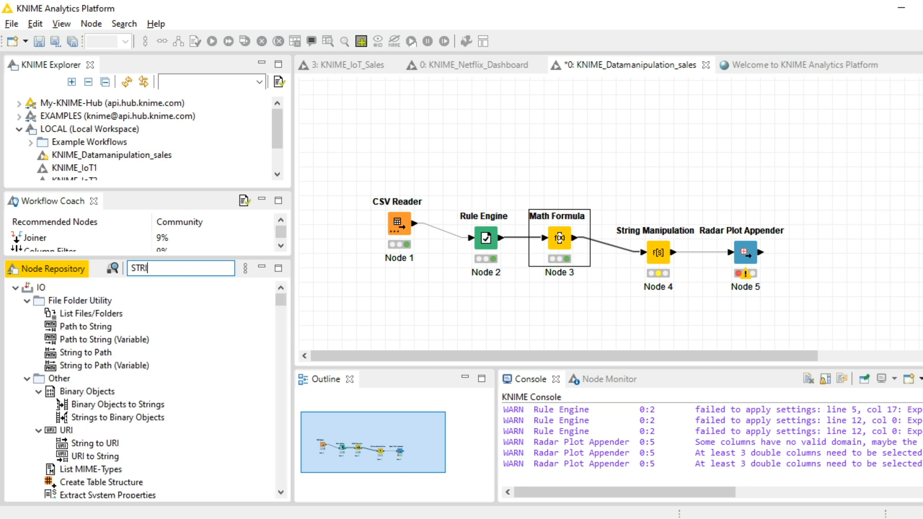
pyautogui.write('NG MANI')
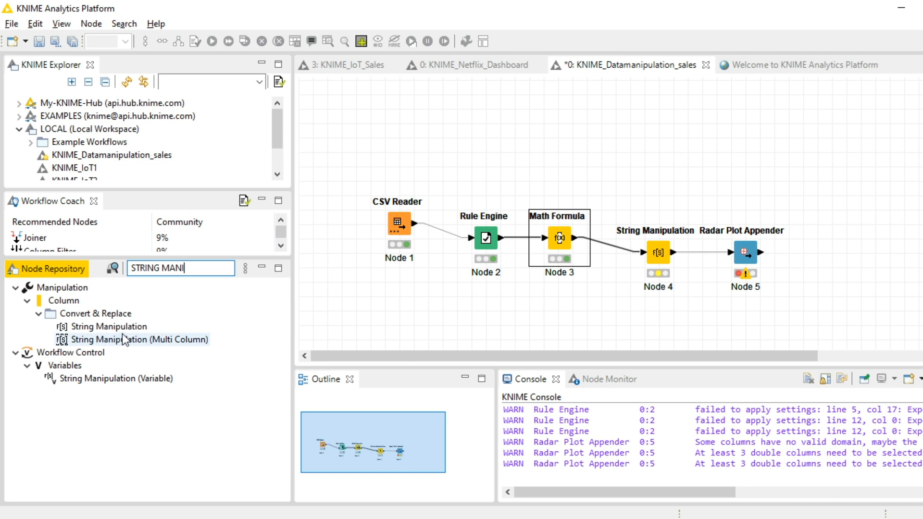
# Open the String Manipulation node's configuration and place the cursor in its upperCase($country$) expression.
pyautogui.rightClick(651, 253)
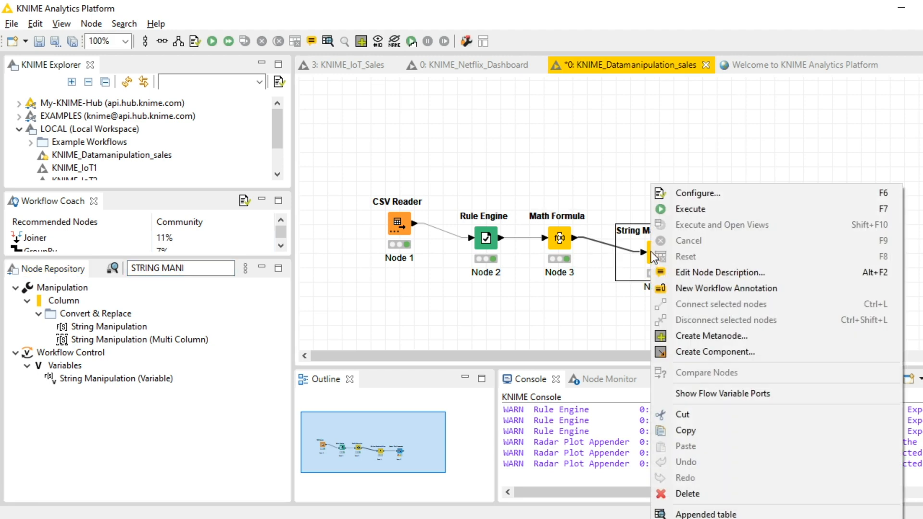
pyautogui.click(690, 197)
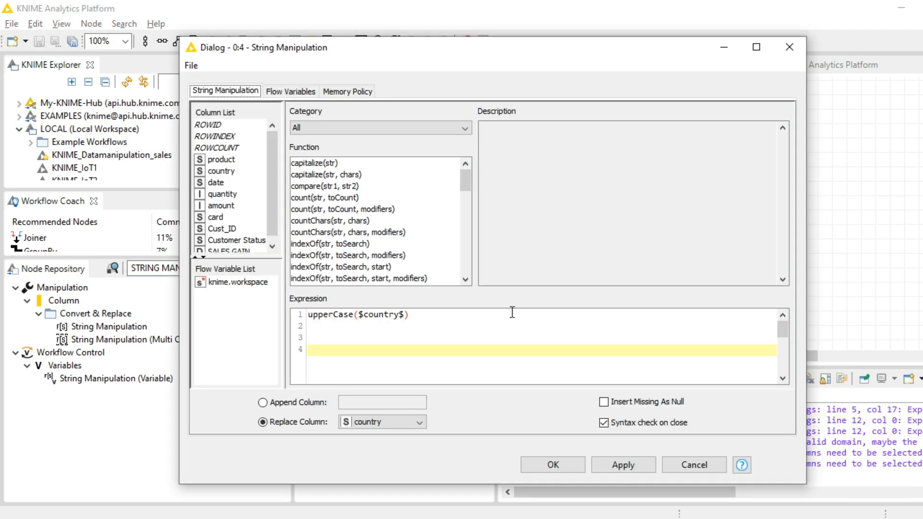
pyautogui.click(404, 315)
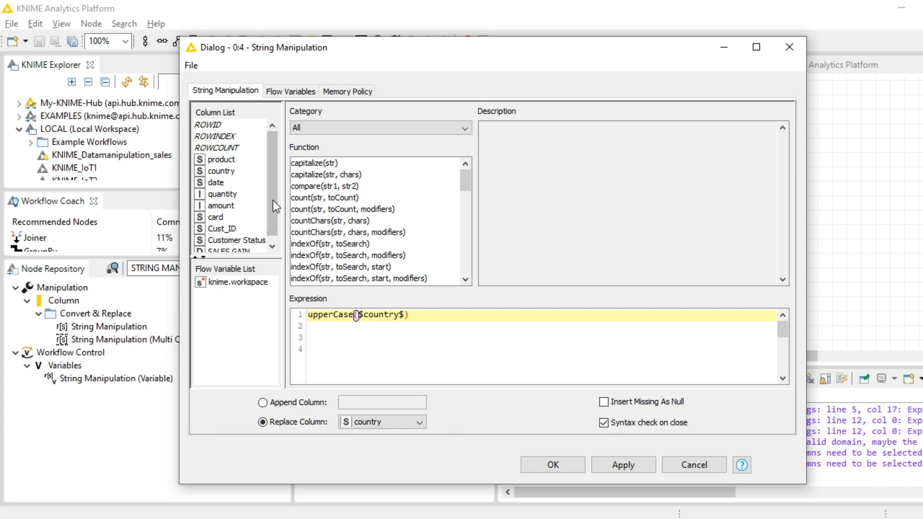
# Find the lowerCase(str) function in the function list and insert it into the existing upperCase expression.
pyautogui.click(299, 198)
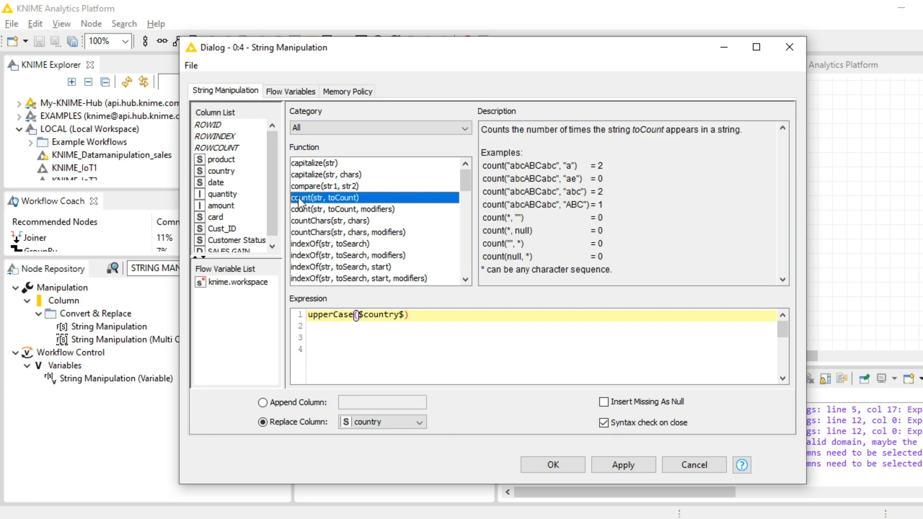
pyautogui.press('l')
pyautogui.press('e')
pyautogui.press('Down')
pyautogui.press('Down')
pyautogui.press('Down')
pyautogui.press('Up')
pyautogui.press('Up')
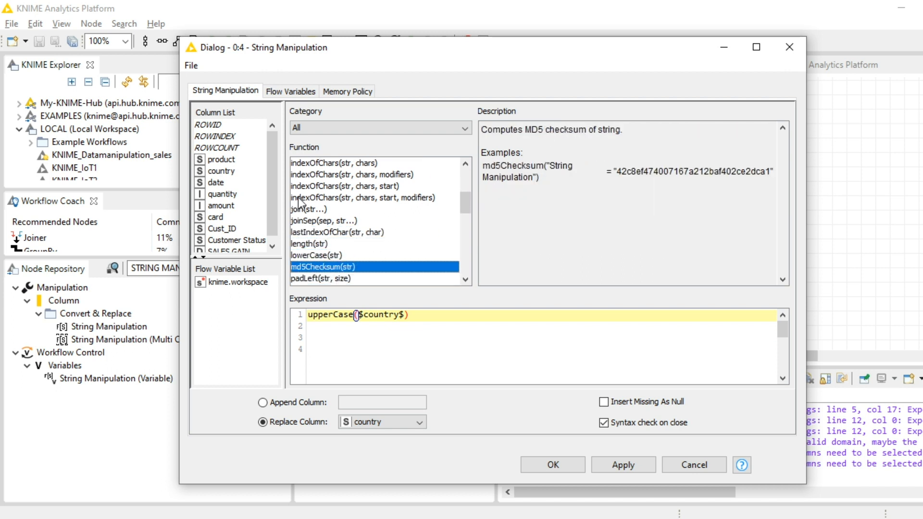
pyautogui.press('Return')
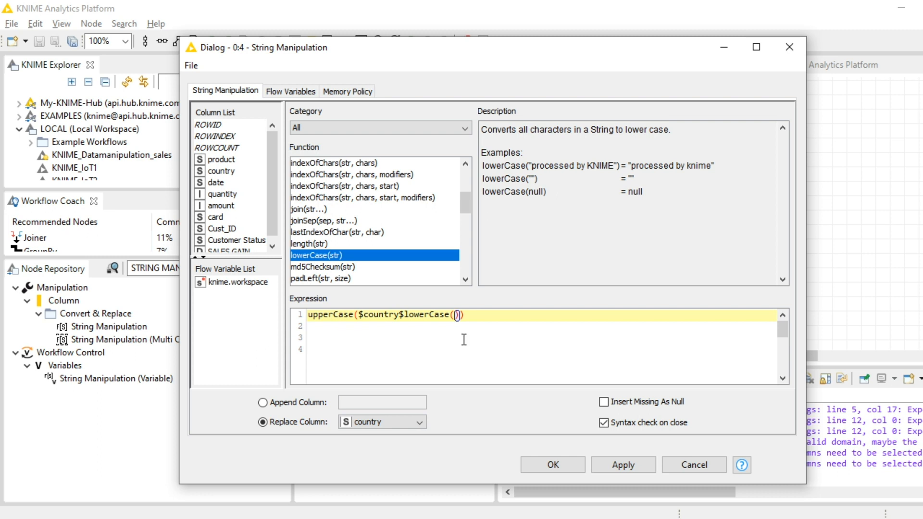
# Delete the whole upperCase line from the String Manipulation expression.
pyautogui.click(521, 322)
pyautogui.press('Up')
pyautogui.hotkey('shift', 'Down')
pyautogui.press('Delete')
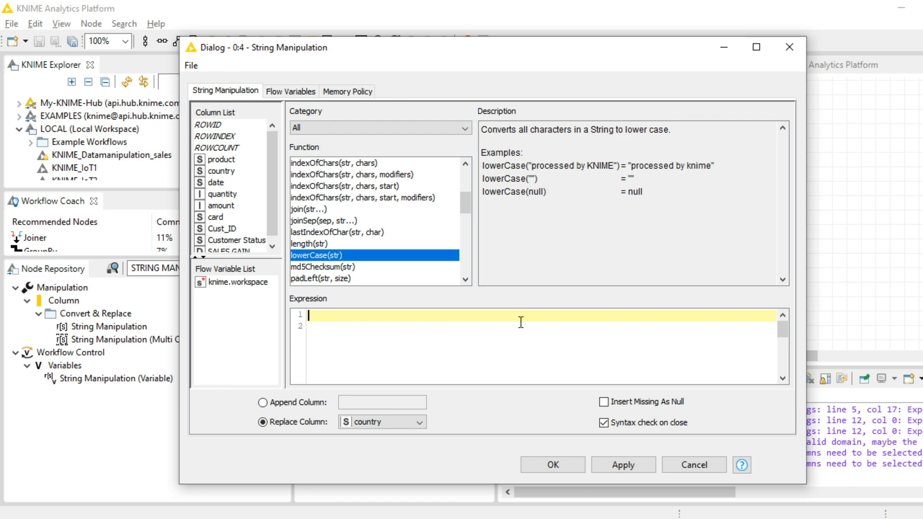
# Build the expression lowerCase($country$) from the function and column lists and accept the configuration.
pyautogui.click(360, 254)
pyautogui.doubleClick(360, 254)
pyautogui.doubleClick(239, 172)
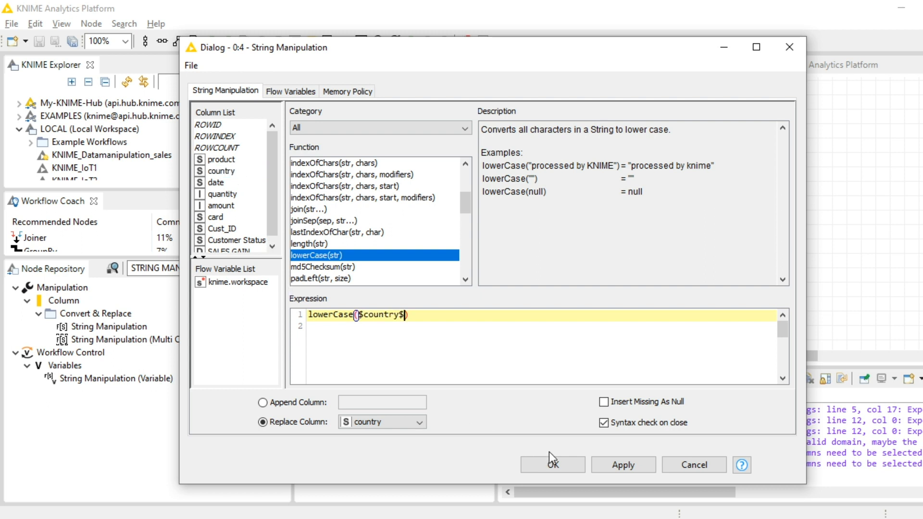
pyautogui.click(551, 464)
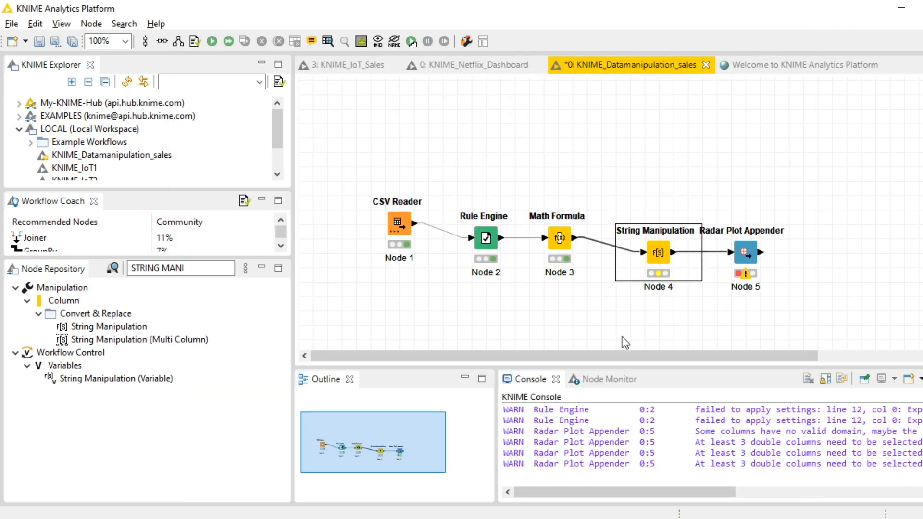
# Execute the String Manipulation node and open its appended table to check the country column.
pyautogui.rightClick(650, 273)
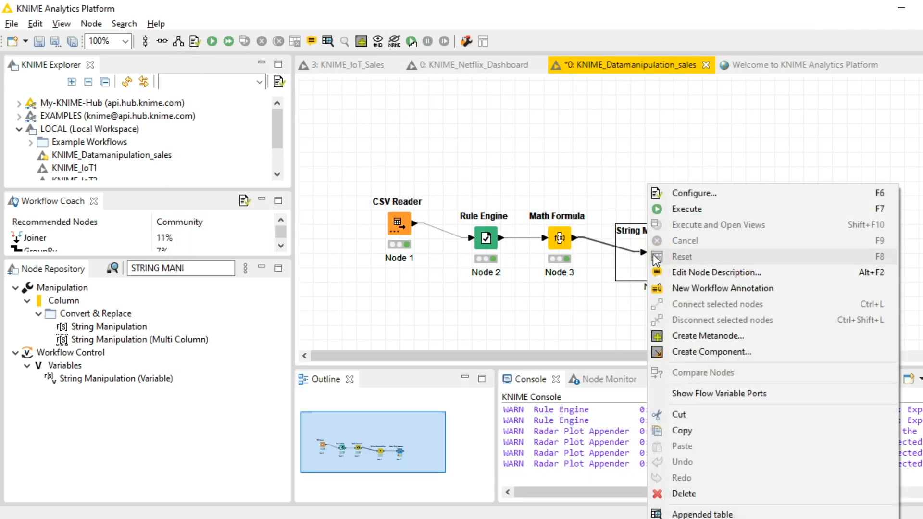
pyautogui.click(685, 215)
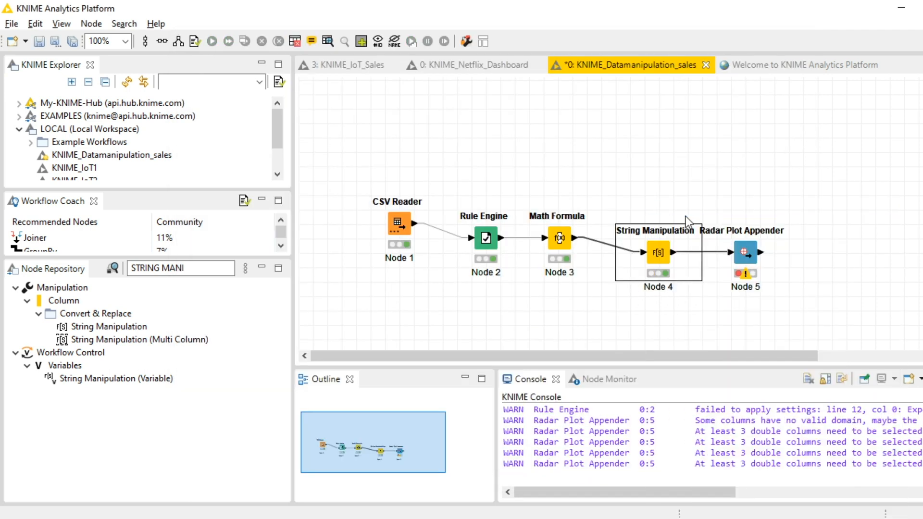
pyautogui.rightClick(669, 244)
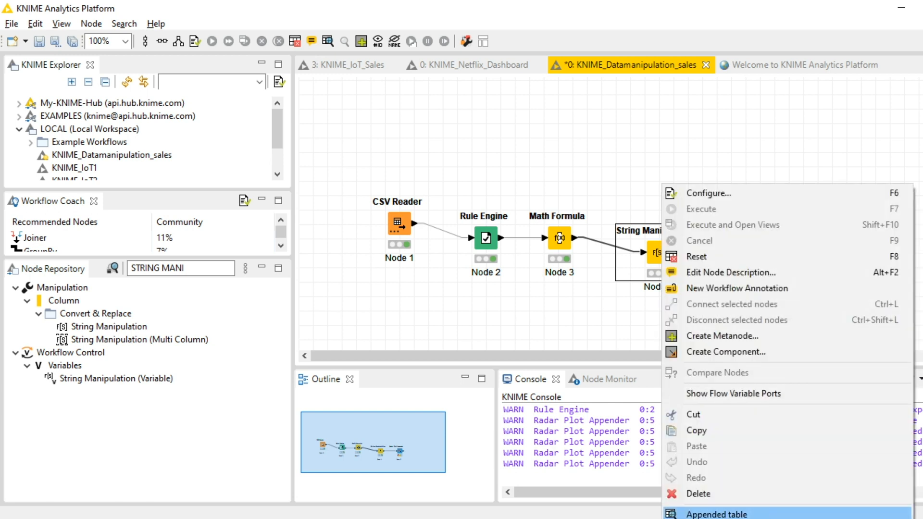
pyautogui.click(763, 514)
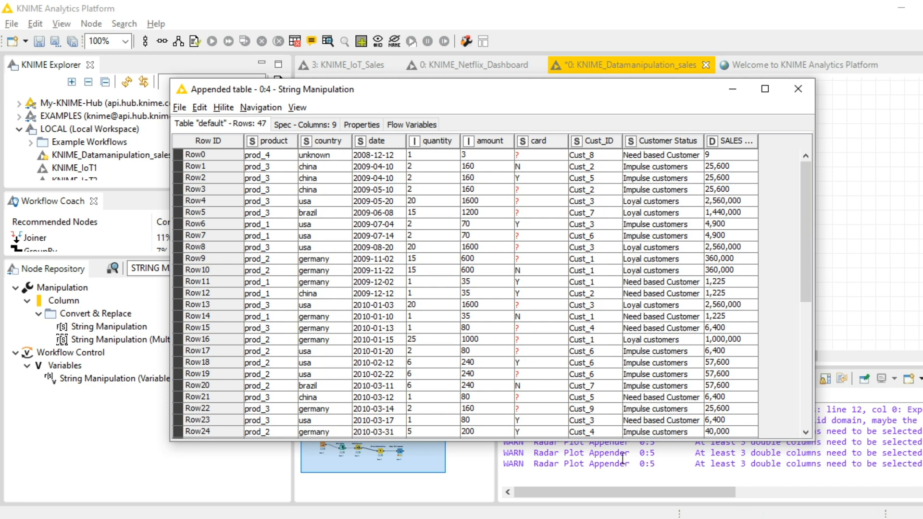
pyautogui.moveTo(317, 144); pyautogui.dragTo(313, 188)
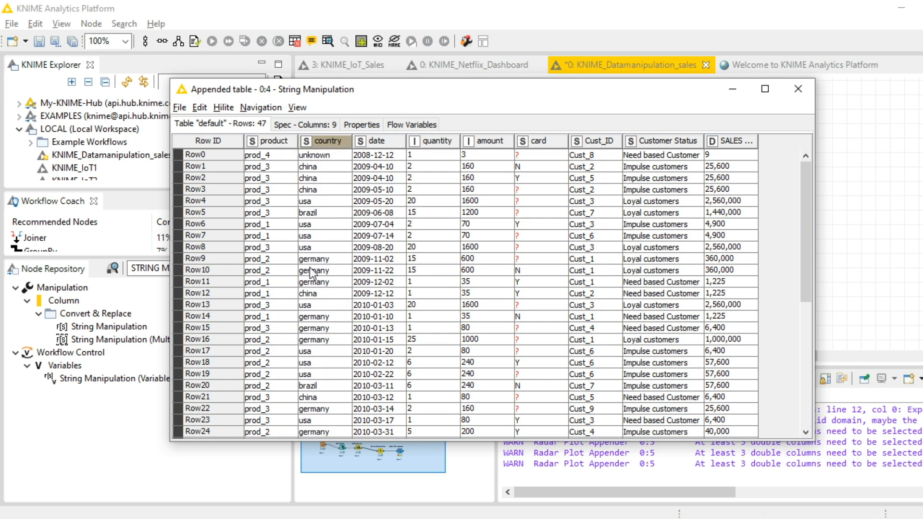